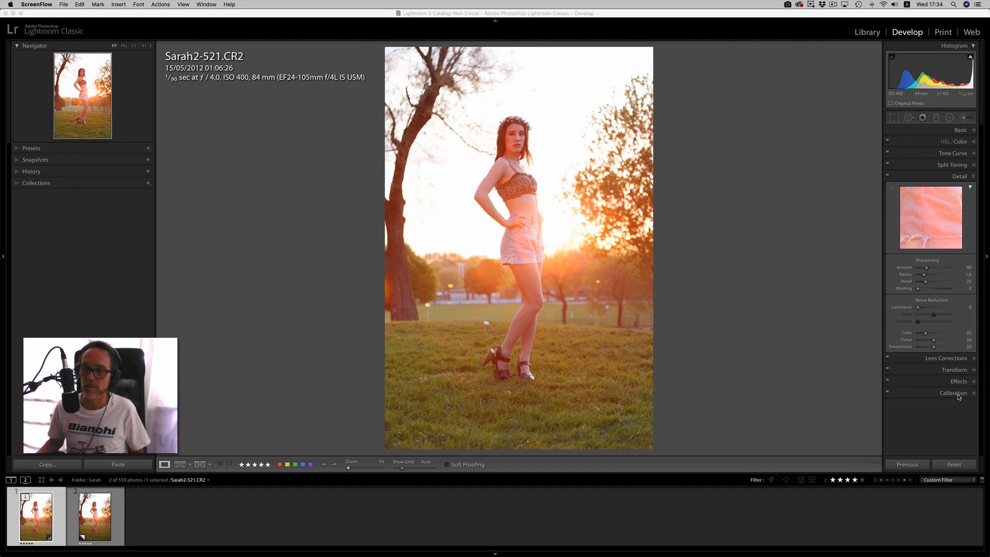
# - Review the lens profile corrections and open the basic adjustments
pyautogui.click(951, 358)
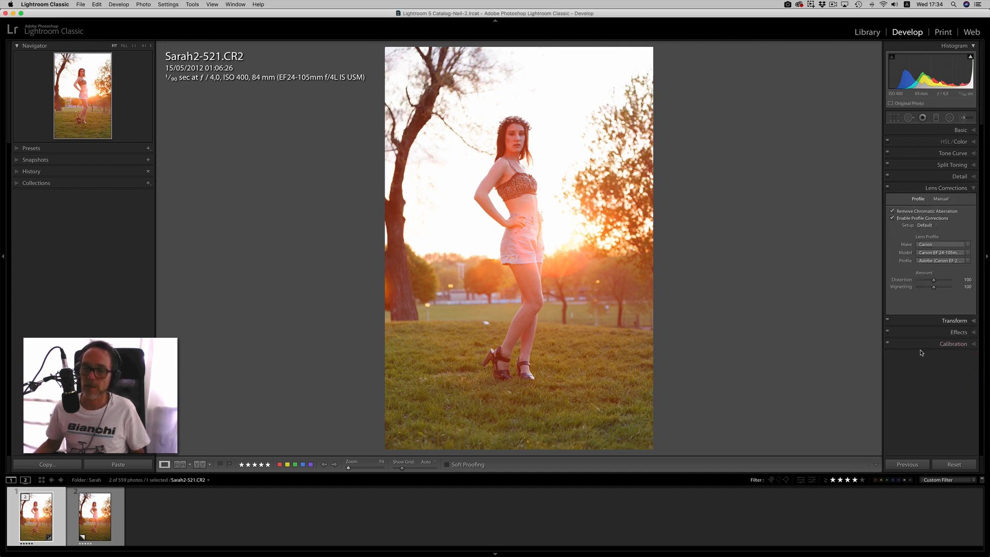
pyautogui.click(961, 131)
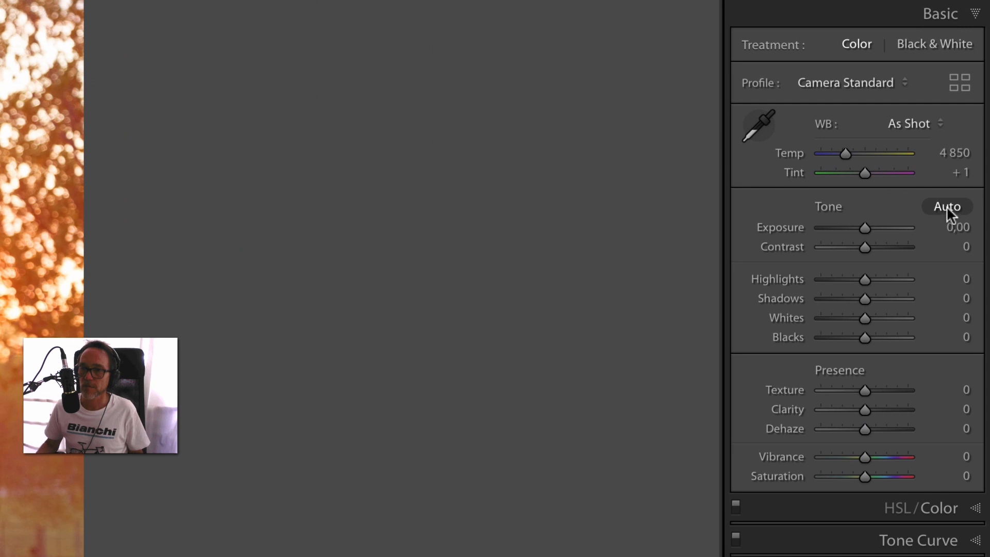
# - Try automatic tone with Blacks raised to +7, and reset all Tone and Presence adjustments
pyautogui.click(949, 209)
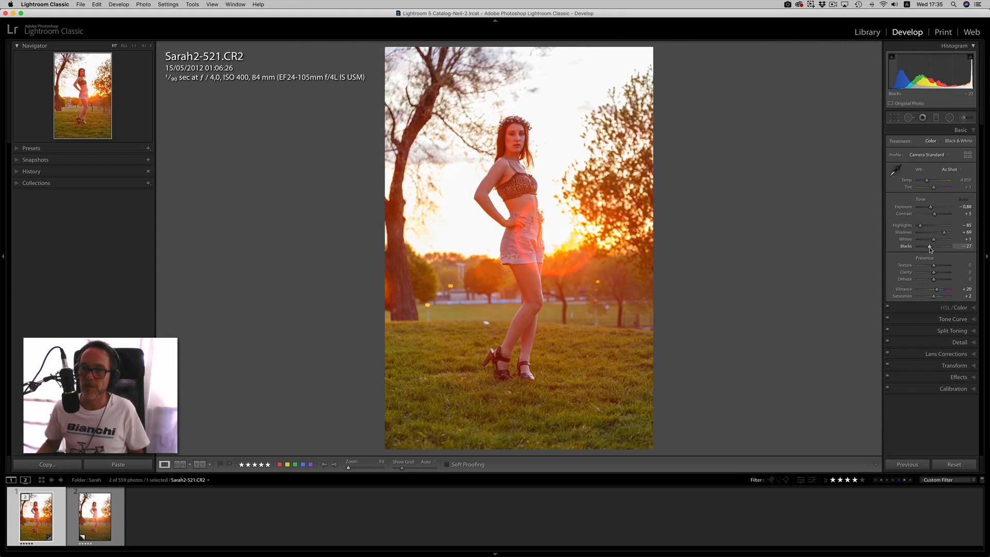
pyautogui.click(934, 247)
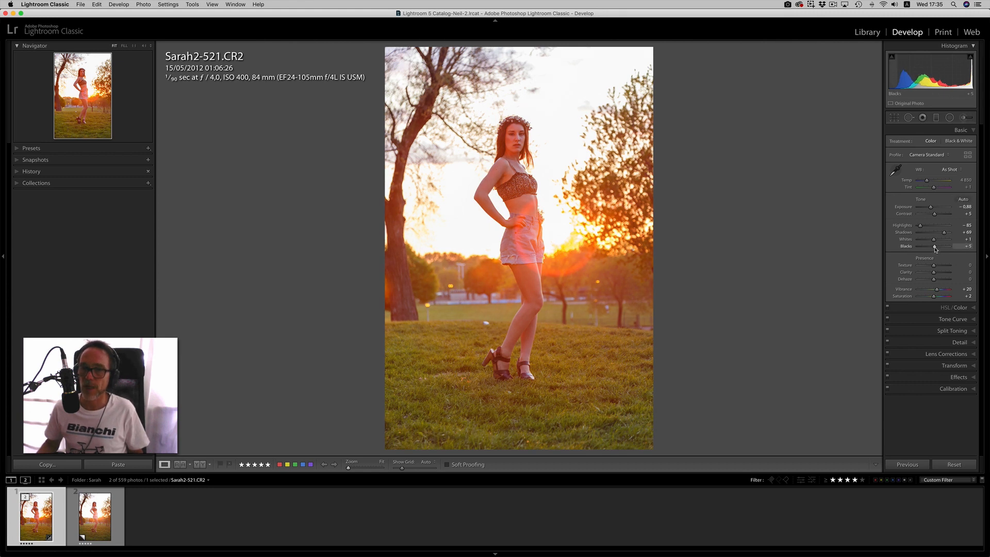
pyautogui.moveTo(935, 249); pyautogui.dragTo(936, 248)
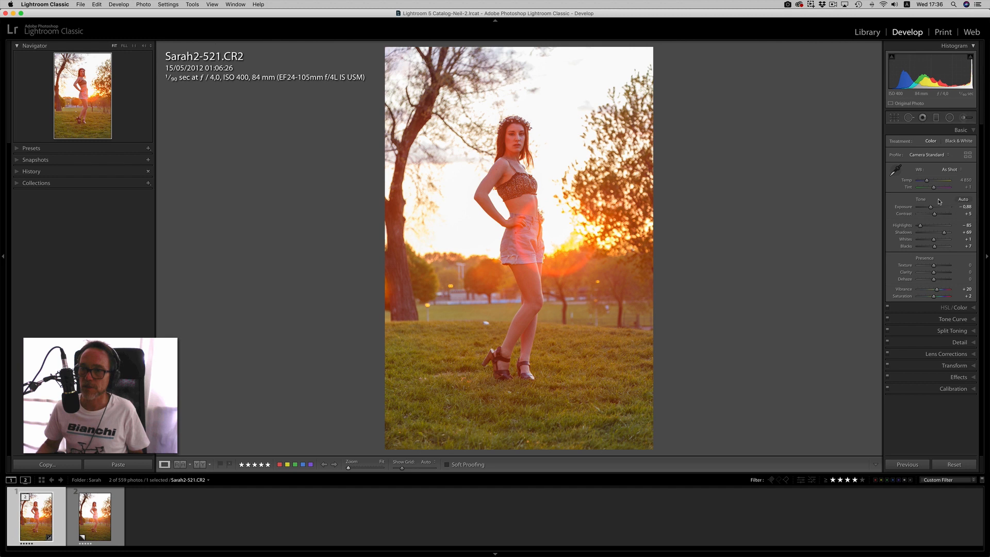
pyautogui.doubleClick(922, 200)
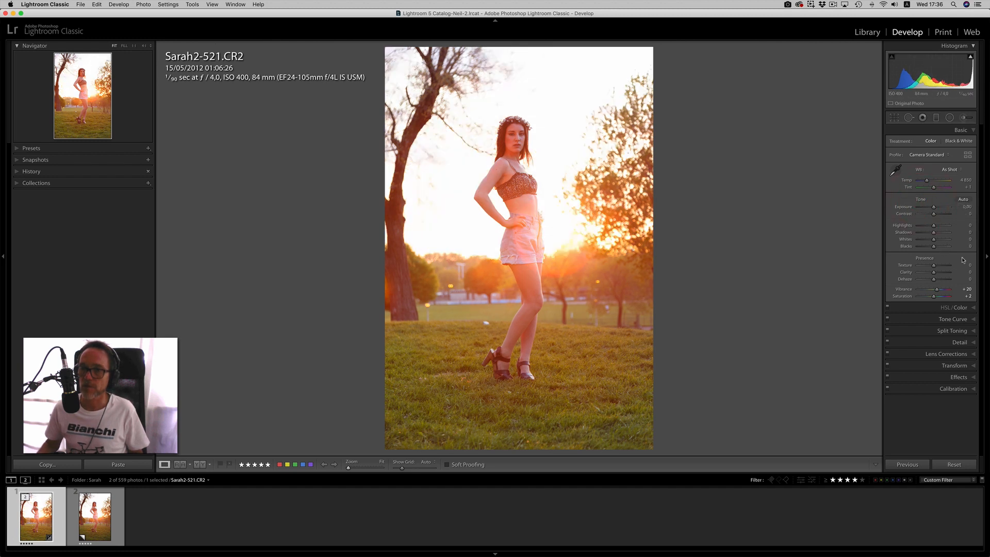
pyautogui.doubleClick(924, 259)
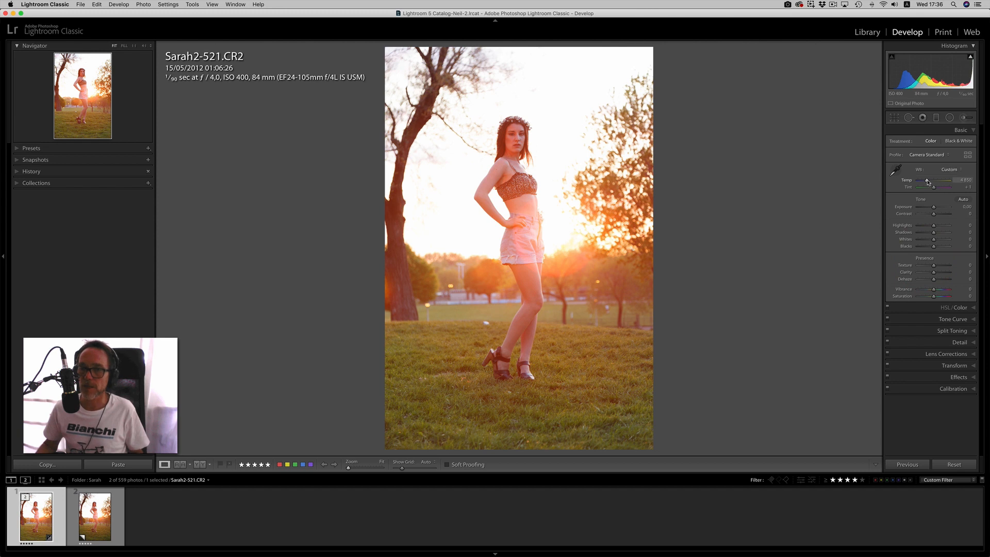
# - Set the photo's Temp to 5130, Highlights to -76, Whites to -5 and Vibrance to +8
pyautogui.moveTo(928, 182); pyautogui.dragTo(929, 182)
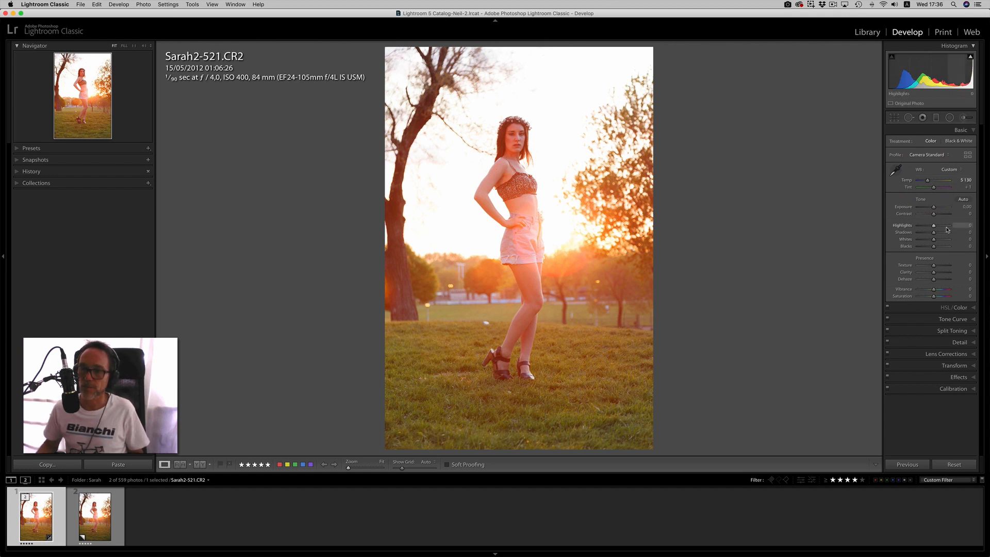
pyautogui.moveTo(935, 227)
pyautogui.mouseDown()
pyautogui.moveTo(921, 227)
pyautogui.moveTo(935, 241)
pyautogui.mouseUp()
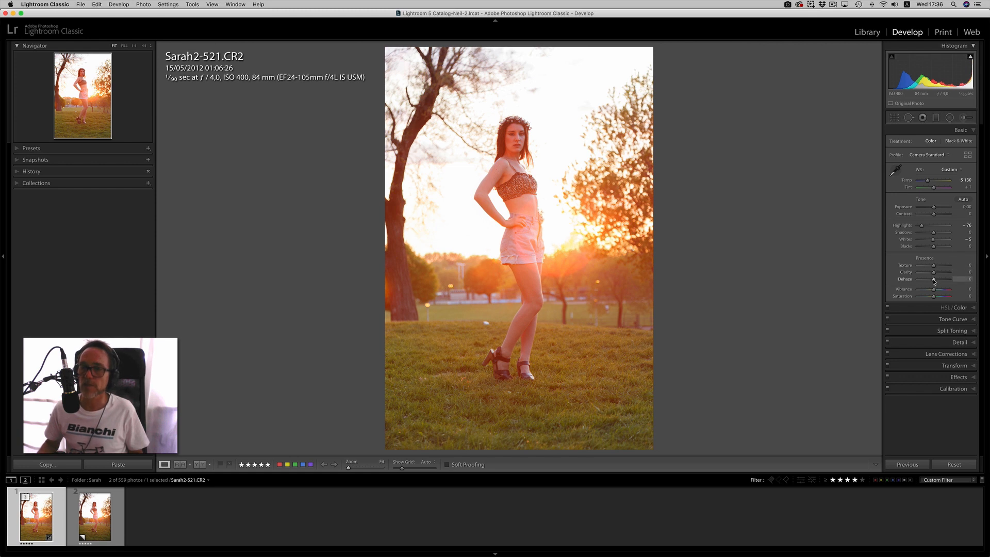
pyautogui.moveTo(935, 280); pyautogui.dragTo(934, 281)
pyautogui.moveTo(936, 290); pyautogui.dragTo(936, 290)
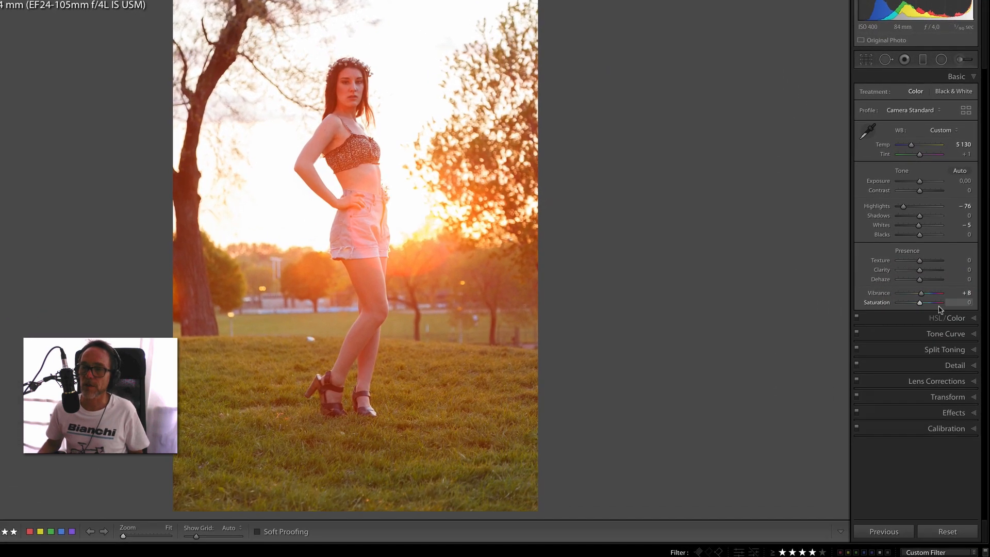
# - Set the red color range's Luminance to +7 and Saturation to -2
pyautogui.click(953, 318)
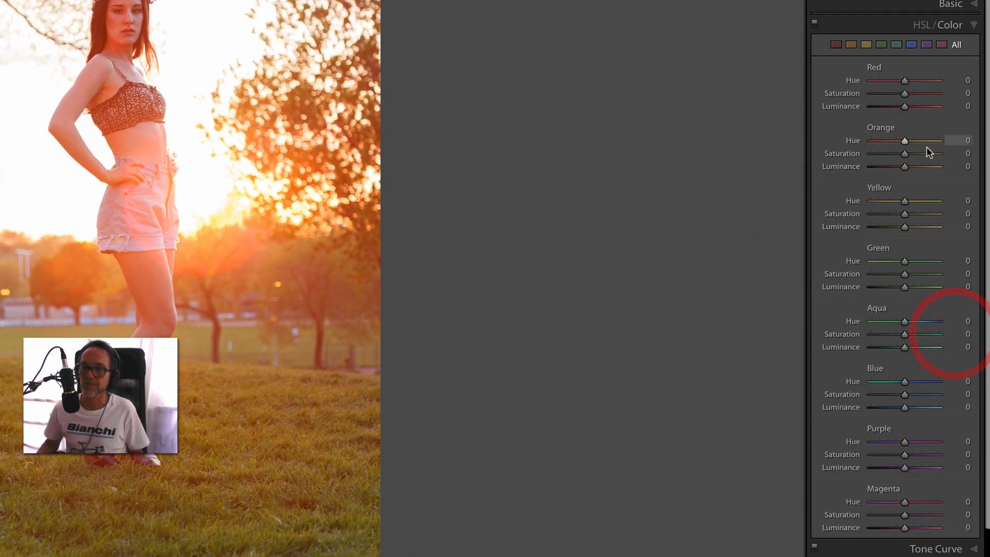
pyautogui.moveTo(905, 105); pyautogui.dragTo(890, 105)
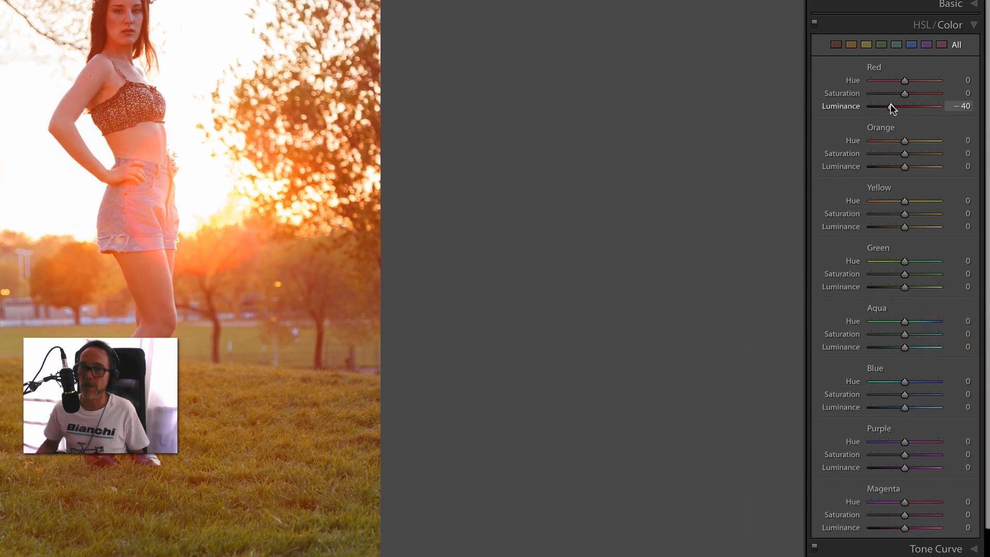
pyautogui.doubleClick(906, 107)
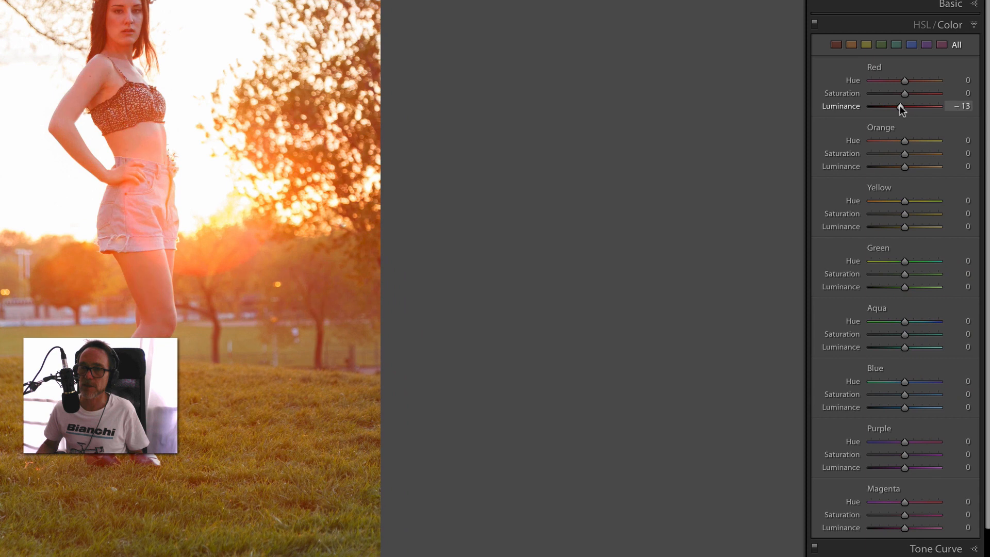
pyautogui.moveTo(905, 106); pyautogui.dragTo(904, 92)
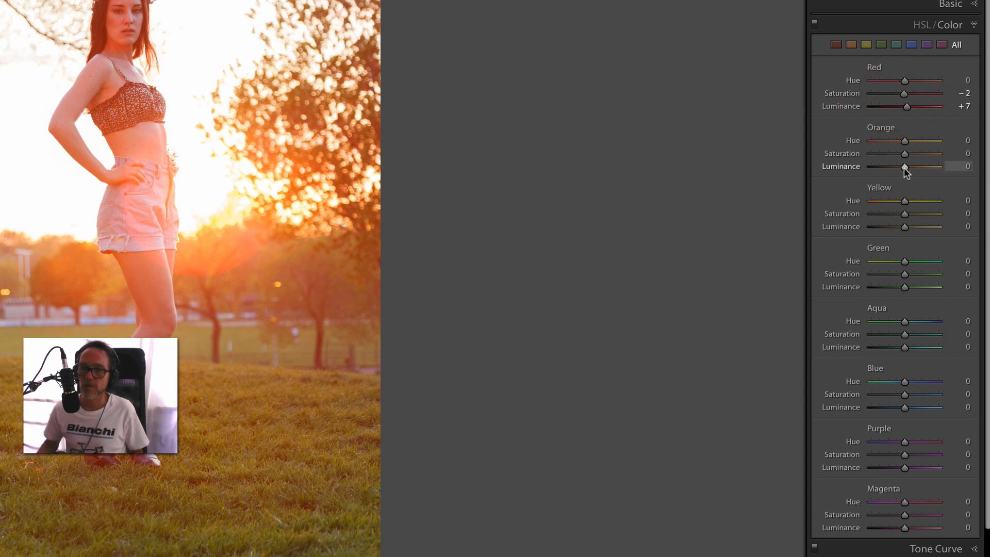
# - Set Luminance to +4 for both orange and yellow, and shift the yellow Hue to +8
pyautogui.moveTo(905, 168)
pyautogui.mouseDown()
pyautogui.moveTo(892, 168)
pyautogui.moveTo(906, 168)
pyautogui.mouseUp()
pyautogui.moveTo(906, 227); pyautogui.dragTo(939, 253)
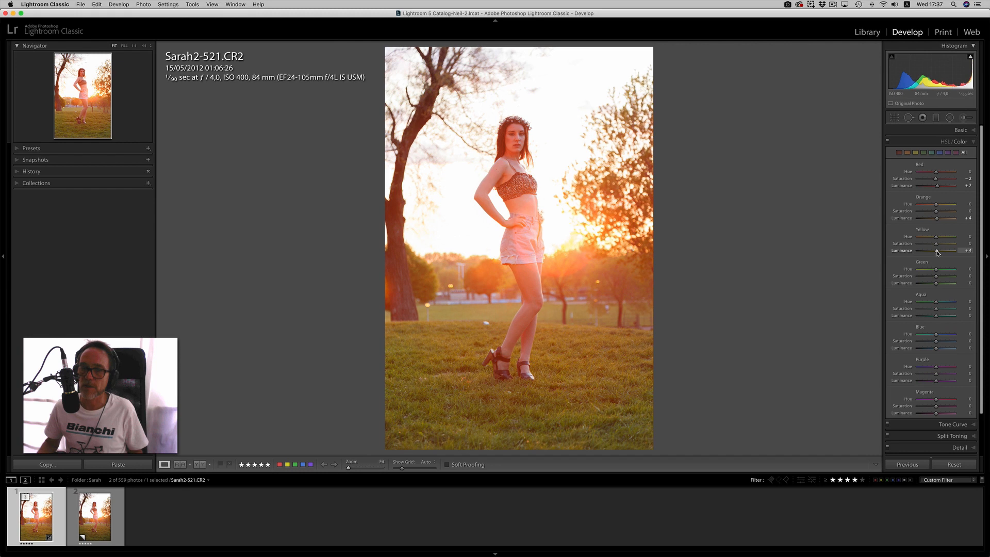
pyautogui.click(938, 252)
pyautogui.click(938, 239)
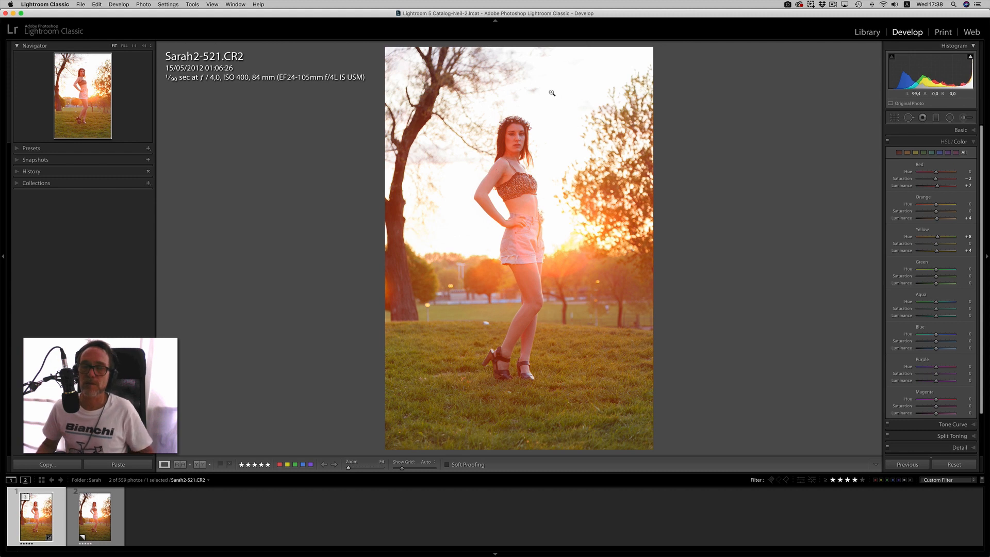
# - Split-tone the shadows with Saturation 12 and Hue 26
pyautogui.click(959, 437)
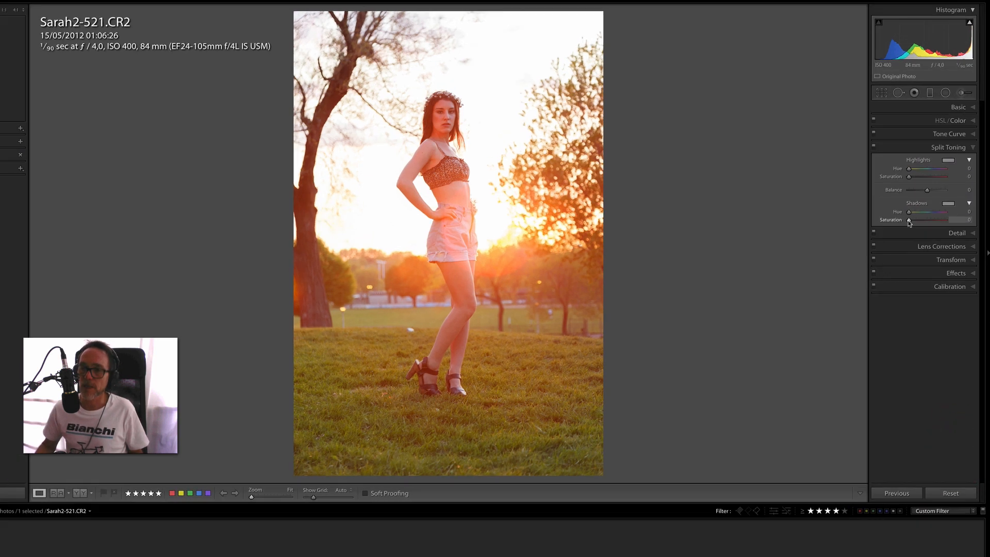
pyautogui.moveTo(918, 227); pyautogui.dragTo(920, 231)
pyautogui.moveTo(853, 170); pyautogui.dragTo(857, 170)
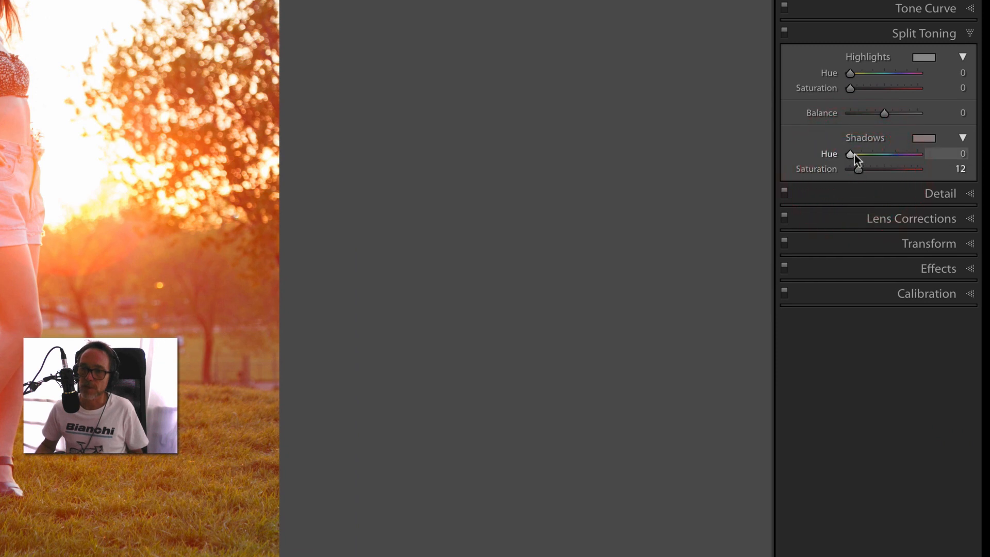
pyautogui.moveTo(855, 153); pyautogui.dragTo(856, 154)
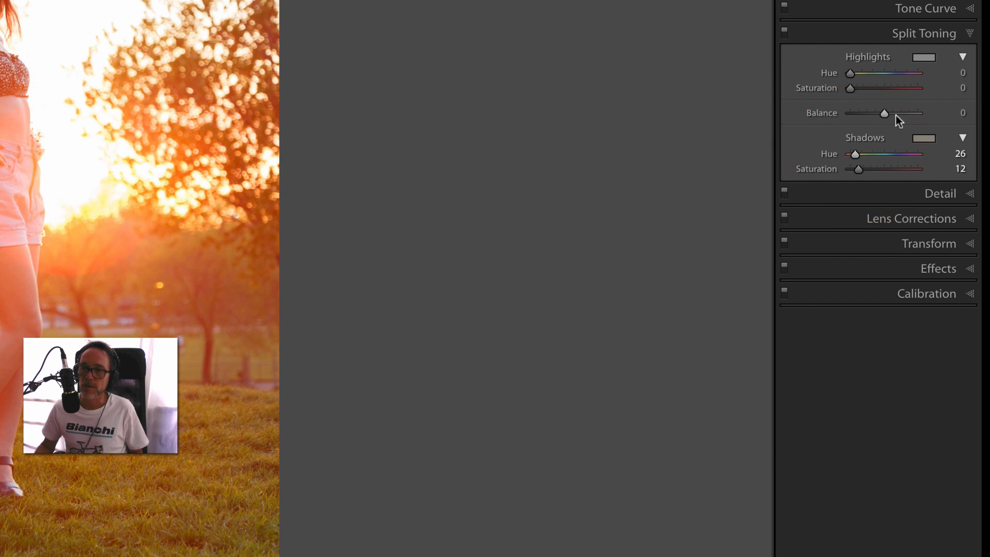
# - Set the split toning Balance to +40 and tone the highlights with Hue 236 and Saturation 7
pyautogui.moveTo(896, 115); pyautogui.dragTo(899, 116)
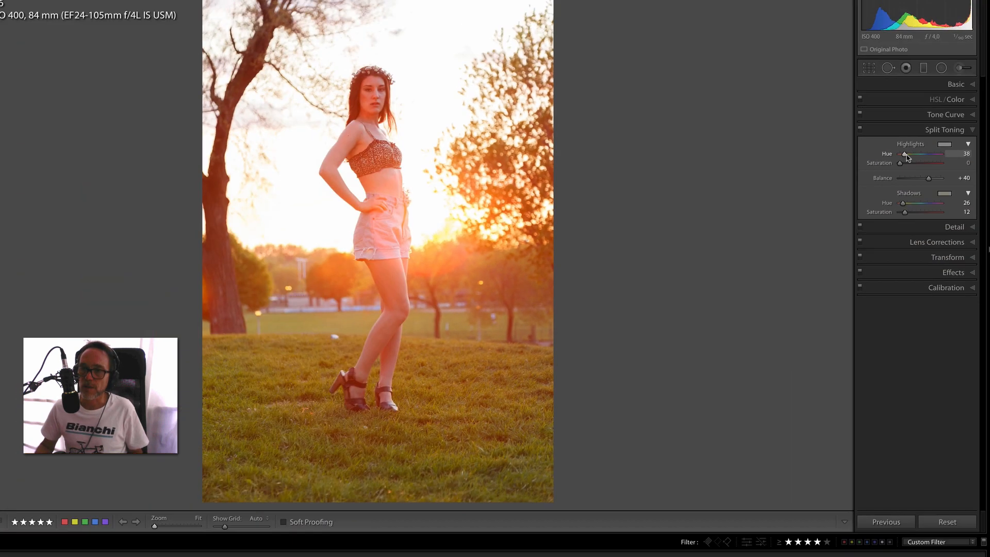
pyautogui.moveTo(850, 73); pyautogui.dragTo(886, 76)
pyautogui.moveTo(934, 186); pyautogui.dragTo(927, 192)
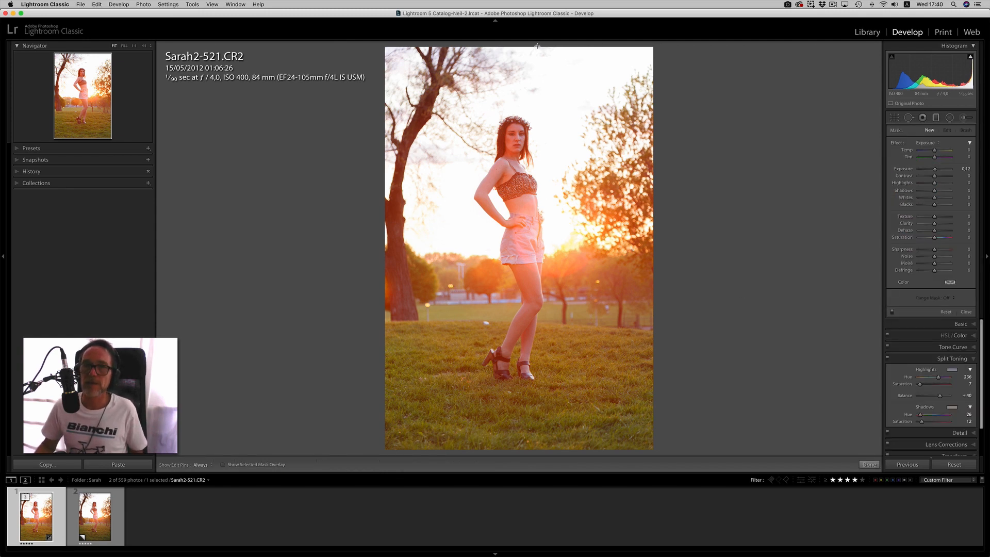
# - Add a horizontal graduated filter from the photo's top edge to knee height with Exposure -0.42, Highlights -17 and Whites -10
pyautogui.moveTo(538, 45); pyautogui.dragTo(535, 182)
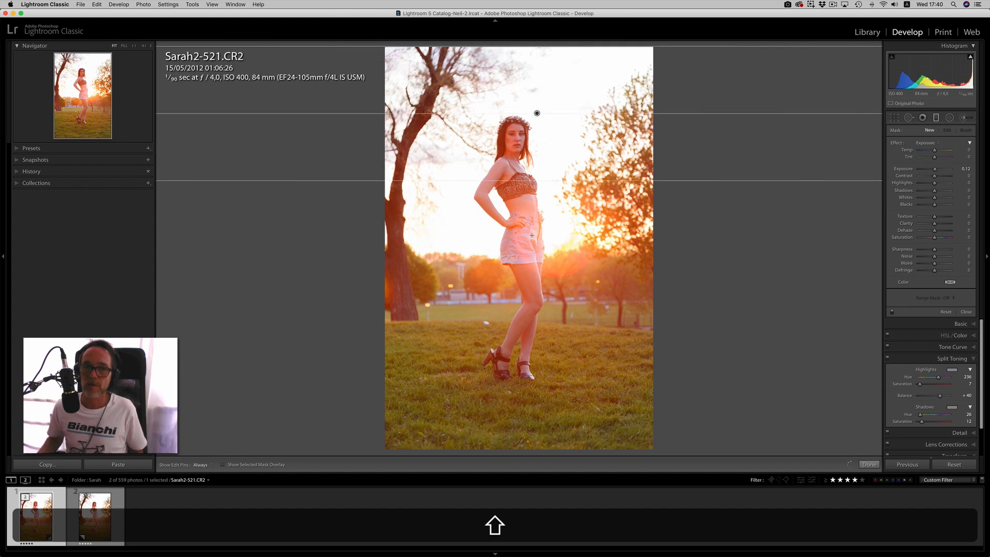
pyautogui.moveTo(532, 235); pyautogui.dragTo(530, 304)
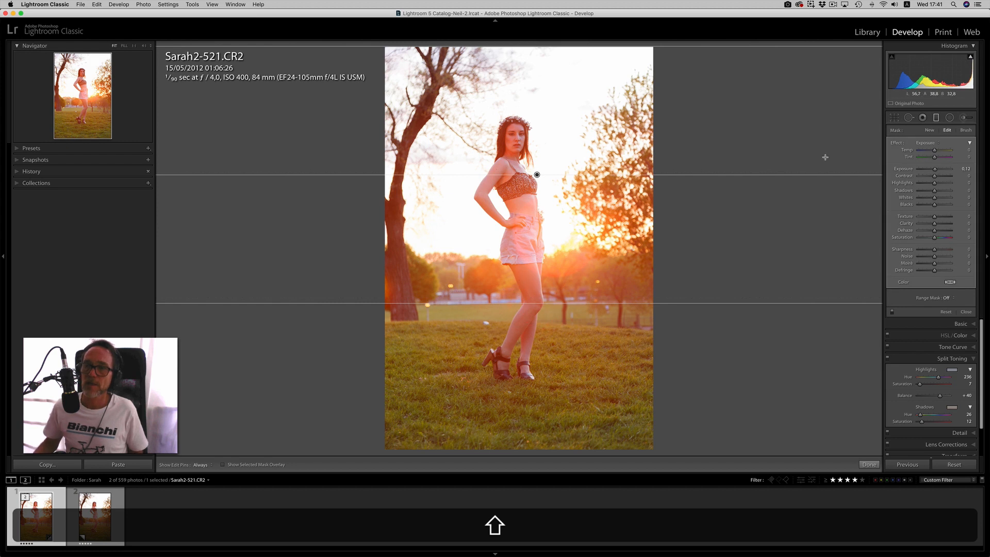
pyautogui.moveTo(937, 169); pyautogui.dragTo(933, 199)
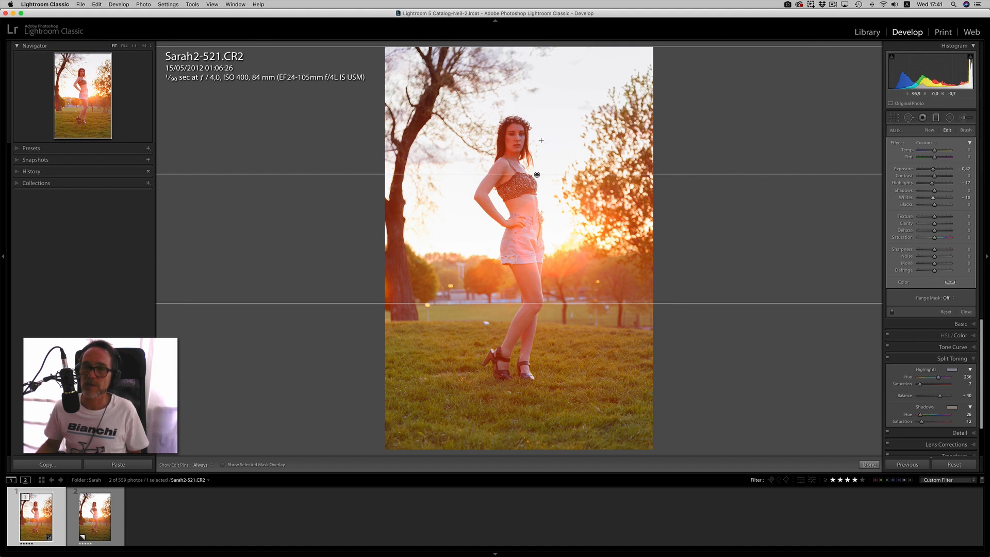
# - Erase the graduated filter's effect from the woman's face using a size 4.0 erase brush, with the edit pins hidden while painting
pyautogui.click(967, 131)
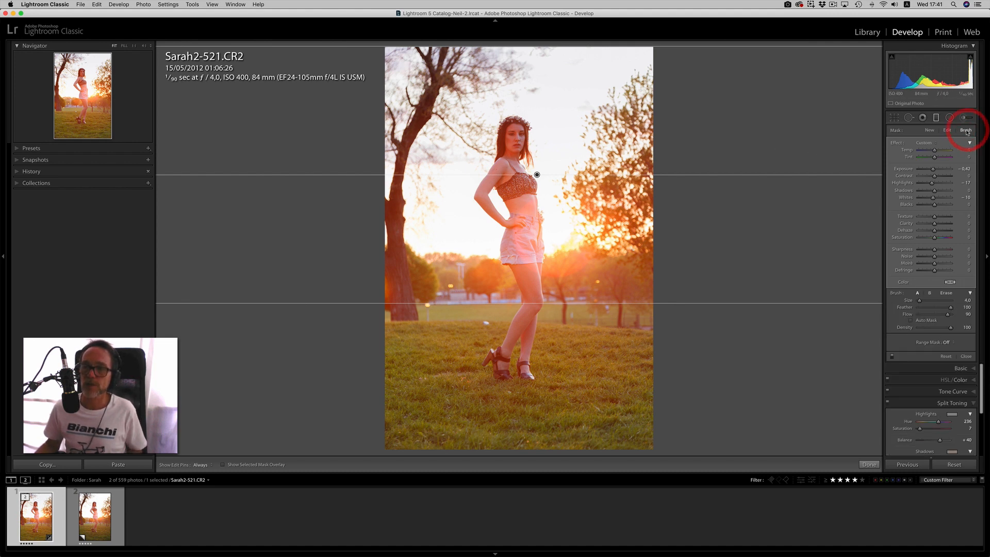
pyautogui.press('alt')
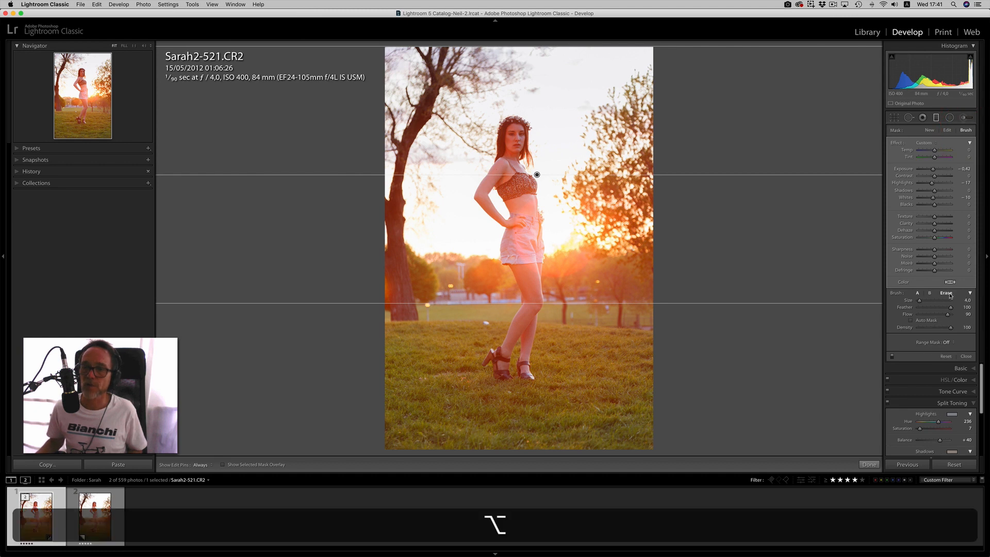
pyautogui.press('alt')
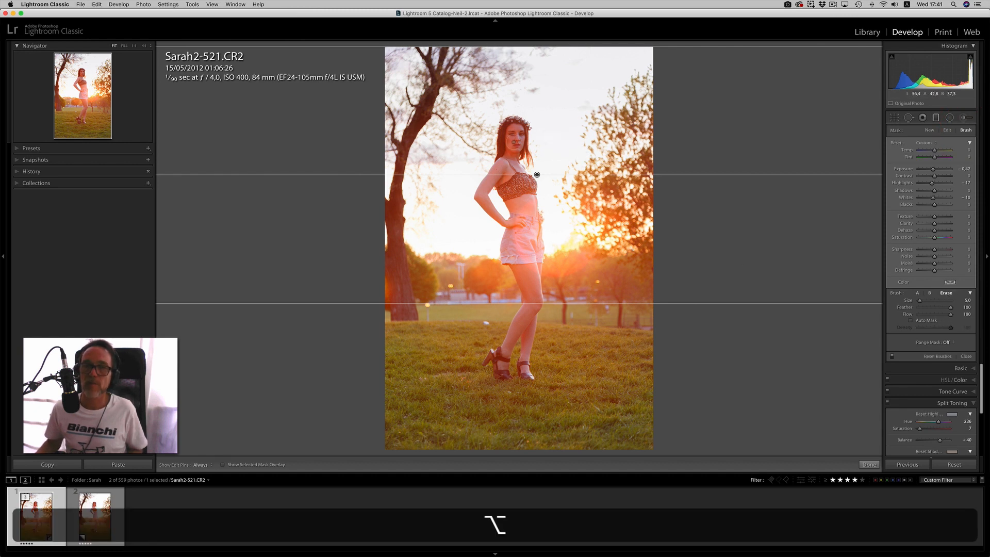
pyautogui.press('h')
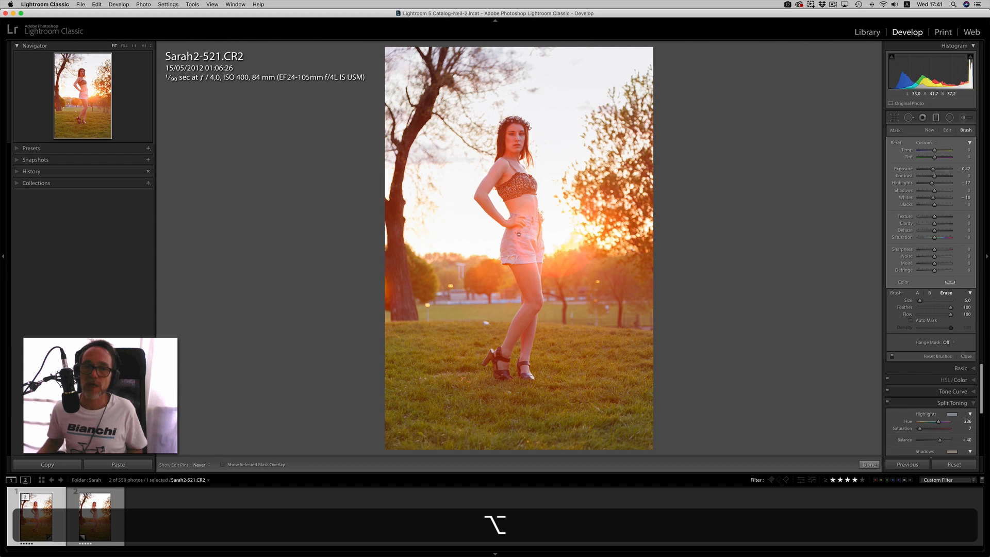
pyautogui.press('h')
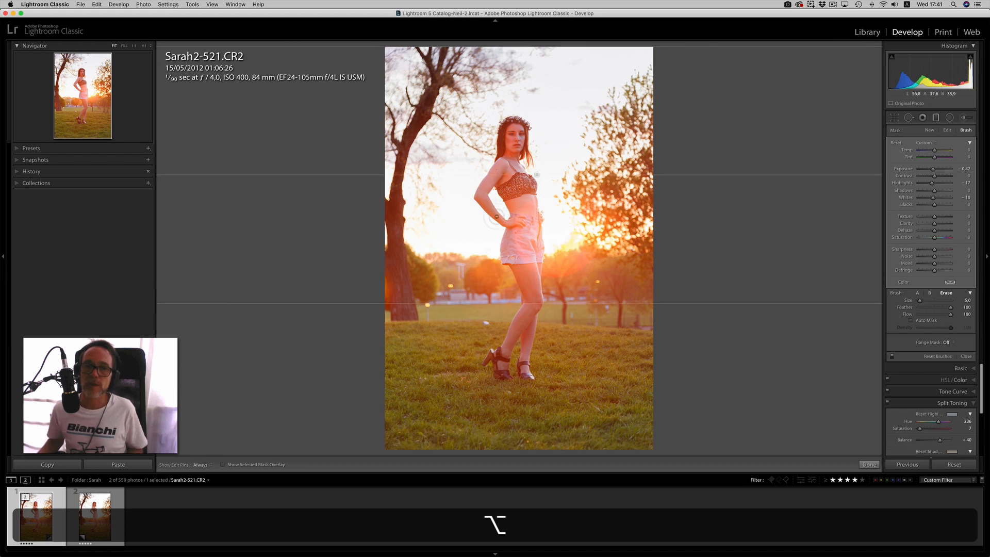
pyautogui.scroll(-2, 495, 216)
pyautogui.press('h')
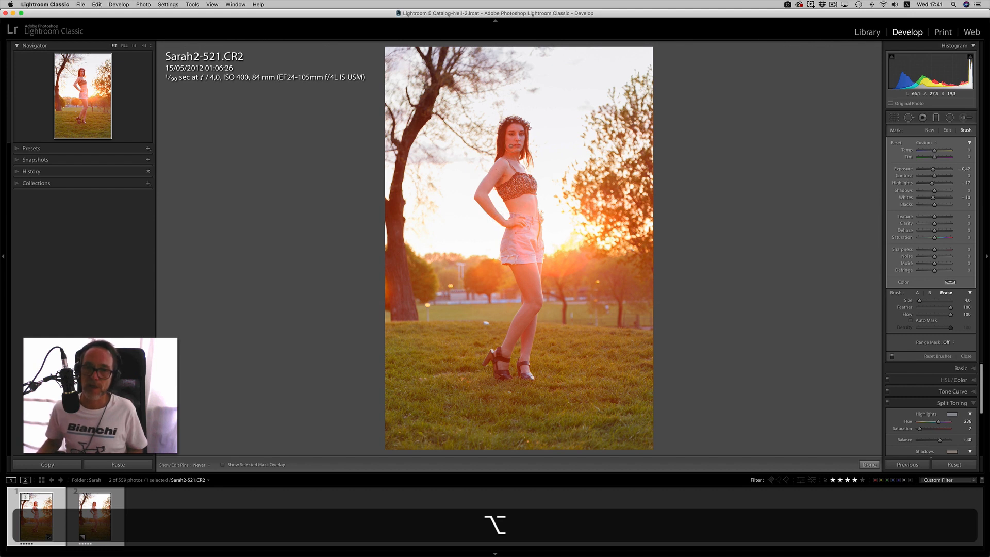
pyautogui.moveTo(511, 146); pyautogui.dragTo(521, 132)
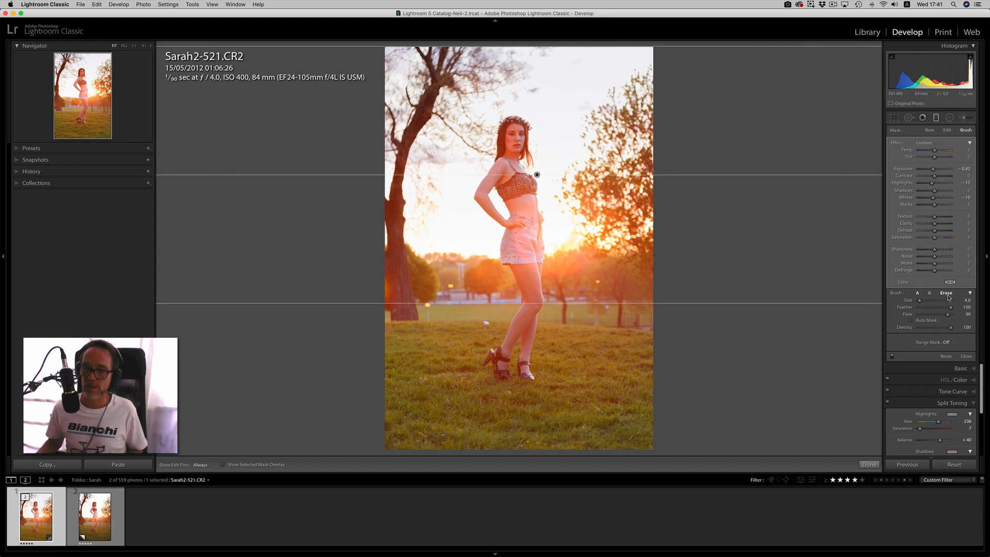
# - Limit the graduated filter with a Luminance range mask of 63/100 and cool its Temp to -23
pyautogui.click(949, 343)
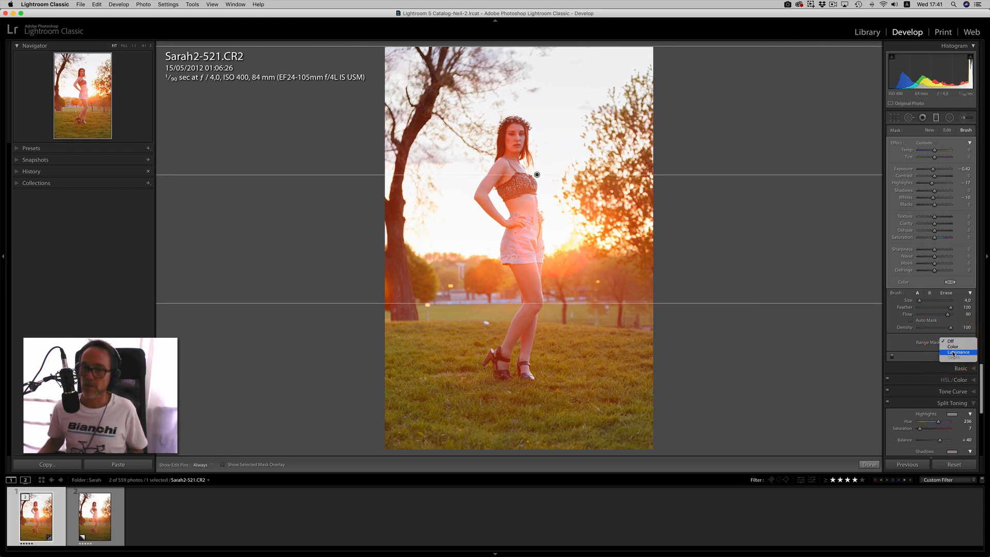
pyautogui.click(954, 352)
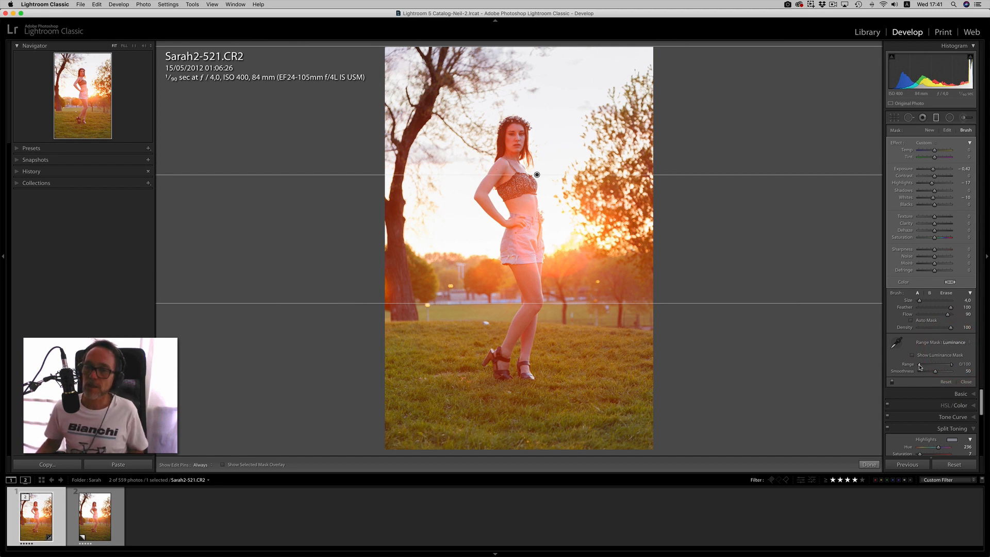
pyautogui.moveTo(923, 367); pyautogui.dragTo(939, 367)
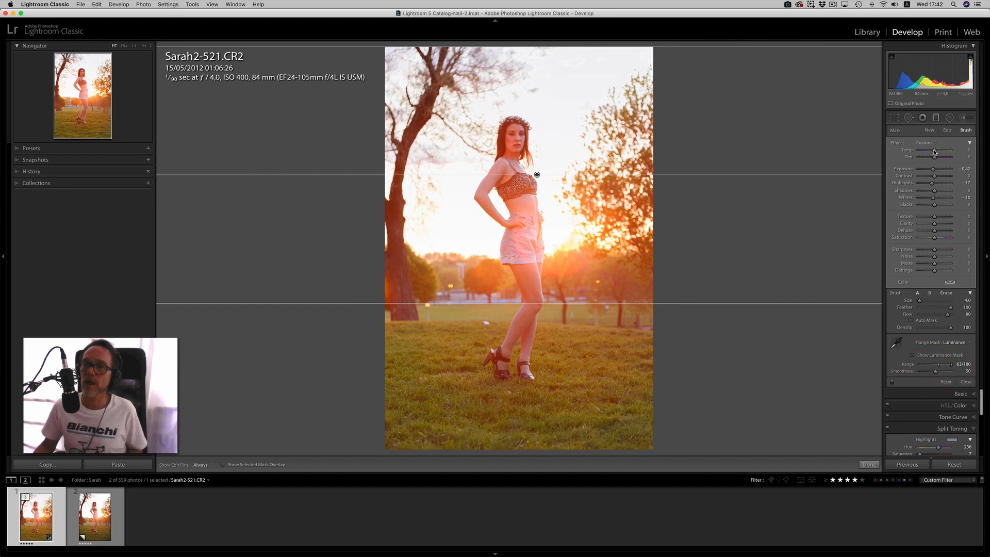
pyautogui.moveTo(935, 151); pyautogui.dragTo(934, 150)
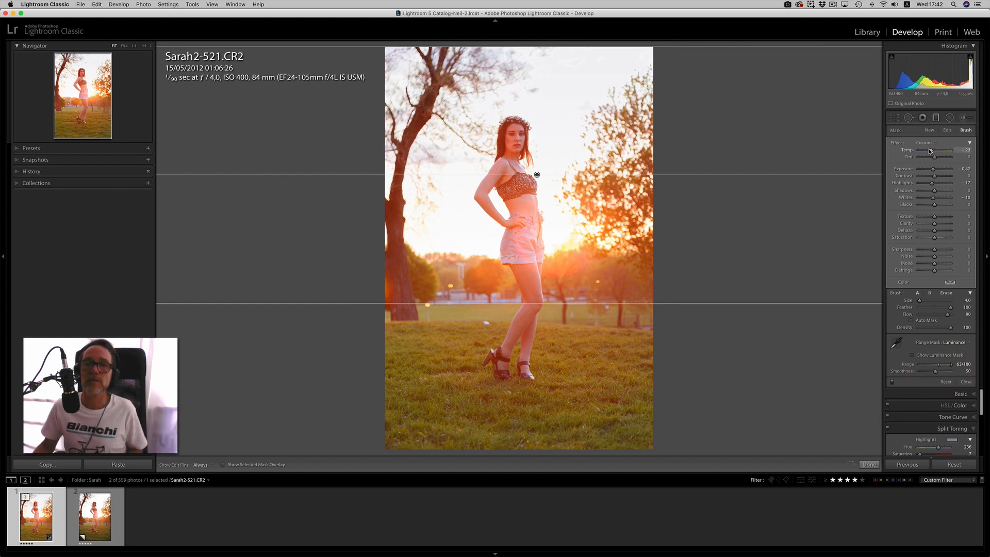
# - Set the graduated filter's Temp to -27 and Tint to 11, and finish editing the filter
pyautogui.moveTo(929, 151); pyautogui.dragTo(933, 151)
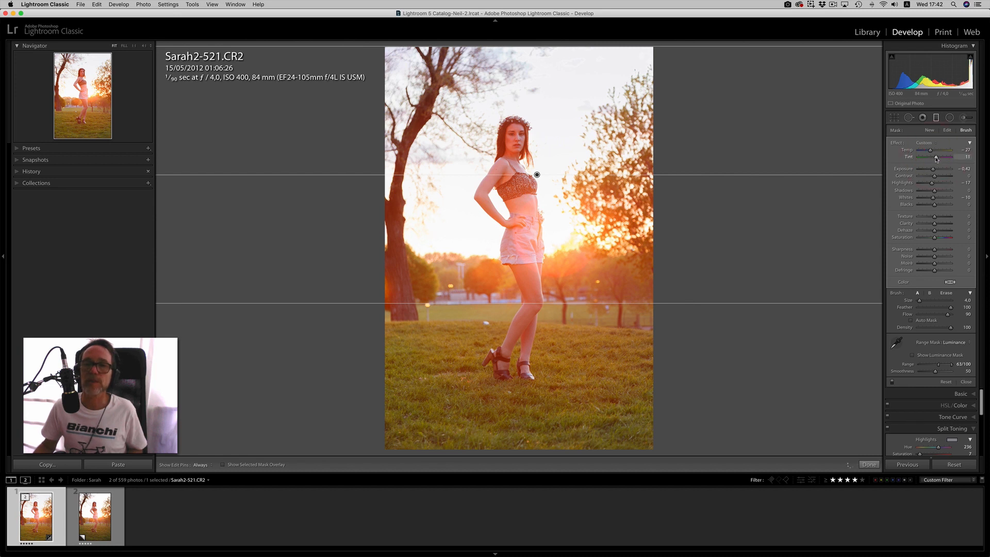
pyautogui.moveTo(936, 158); pyautogui.dragTo(936, 158)
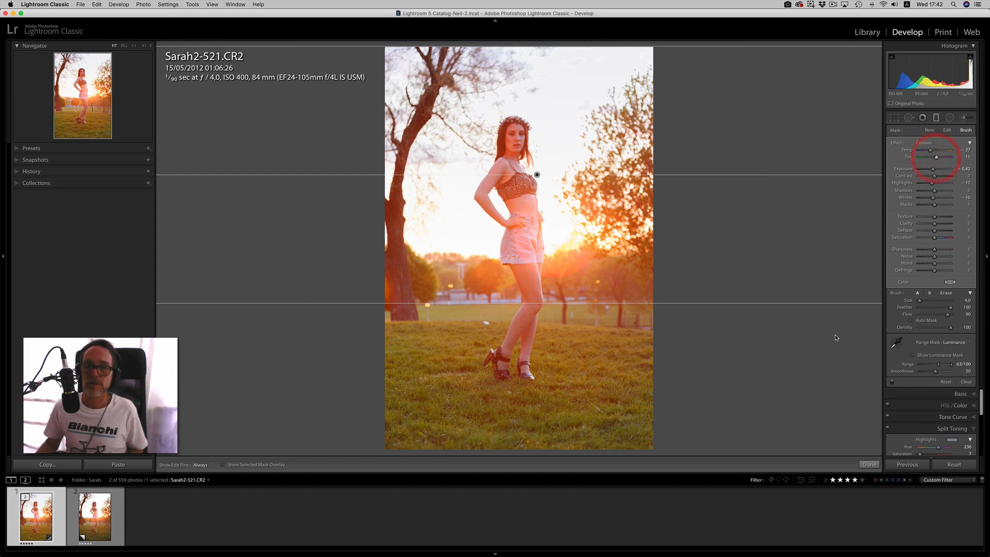
pyautogui.click(936, 118)
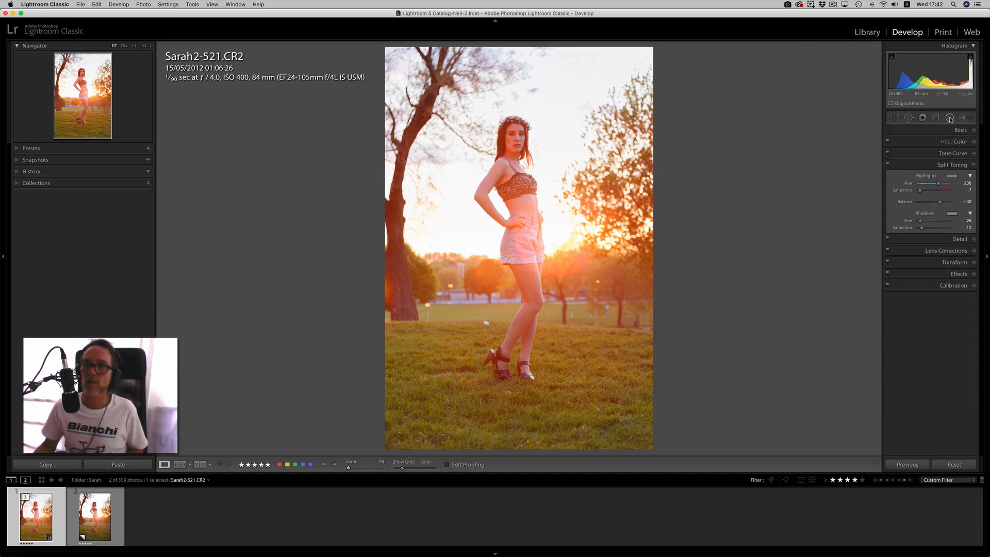
# - Try a radial filter around the woman that darkens the surroundings with Exposure -0.62 and Feather 78, and delete it
pyautogui.click(949, 117)
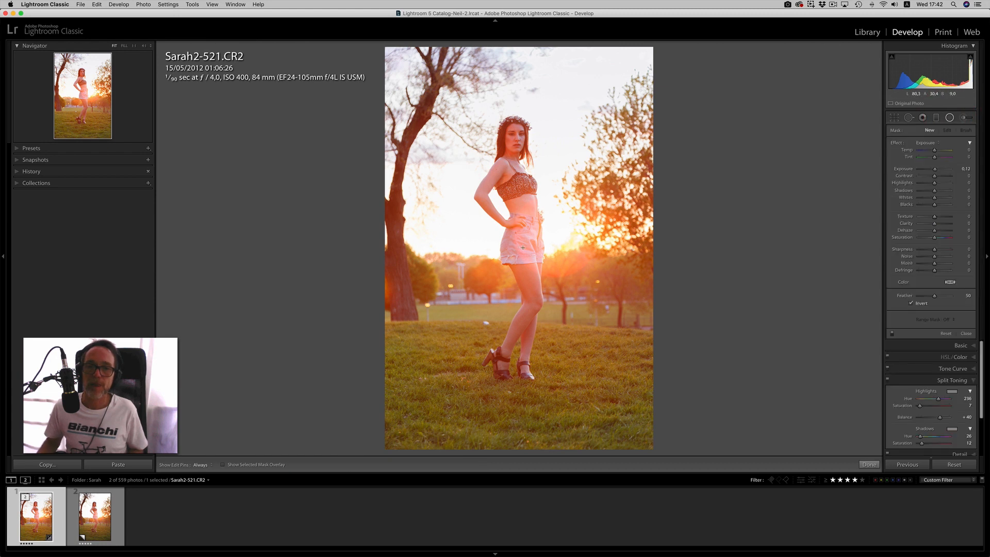
pyautogui.moveTo(534, 213); pyautogui.dragTo(597, 105)
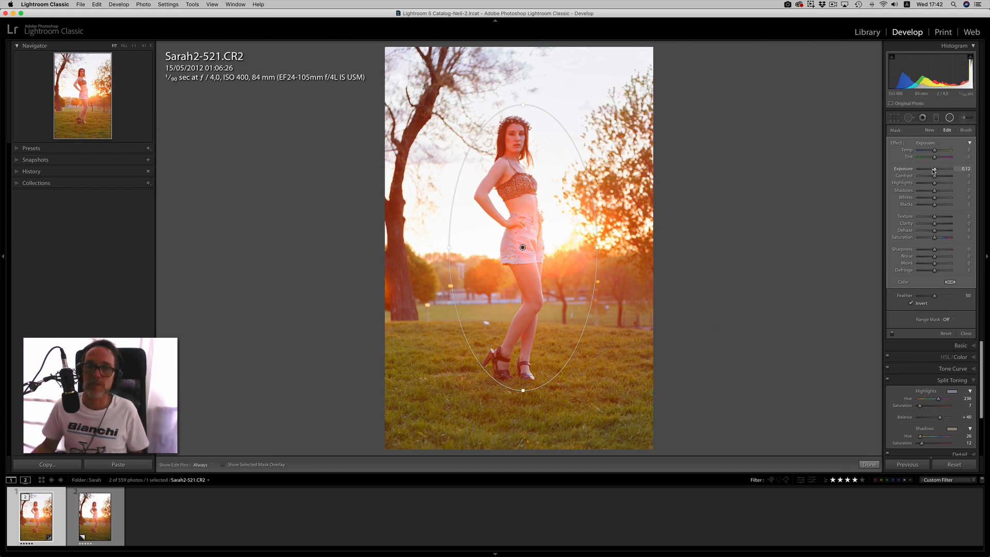
pyautogui.moveTo(934, 170); pyautogui.dragTo(935, 177)
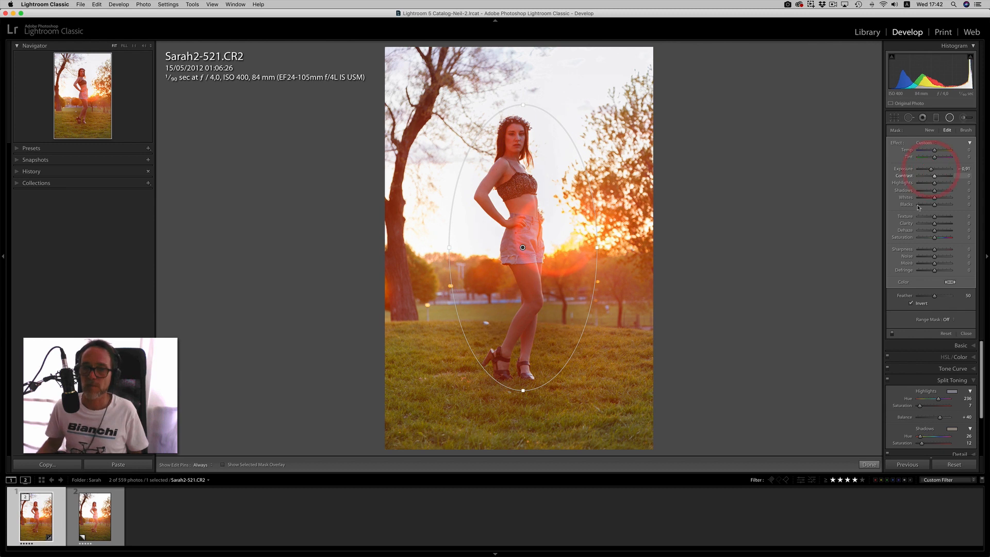
pyautogui.click(911, 304)
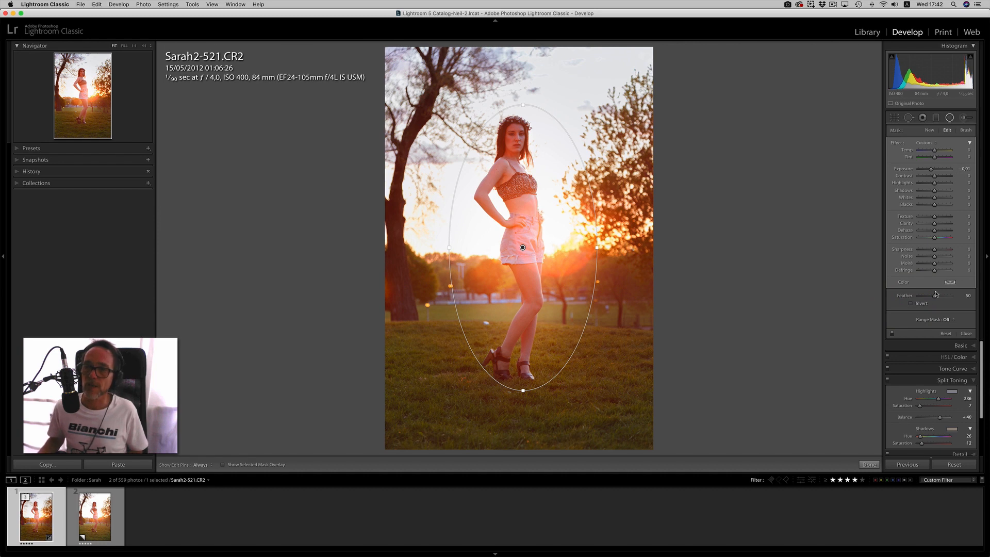
pyautogui.moveTo(936, 298); pyautogui.dragTo(943, 299)
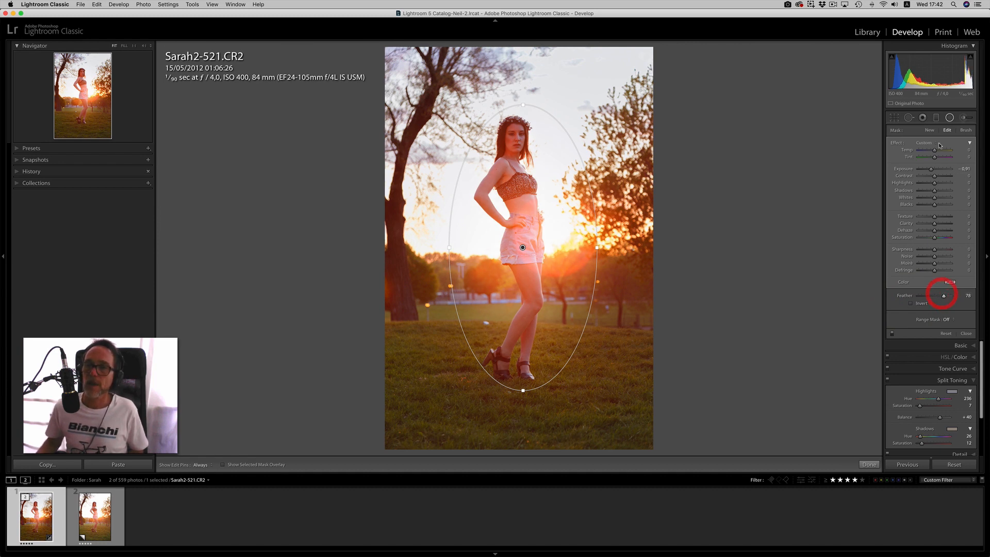
pyautogui.moveTo(932, 171); pyautogui.dragTo(933, 170)
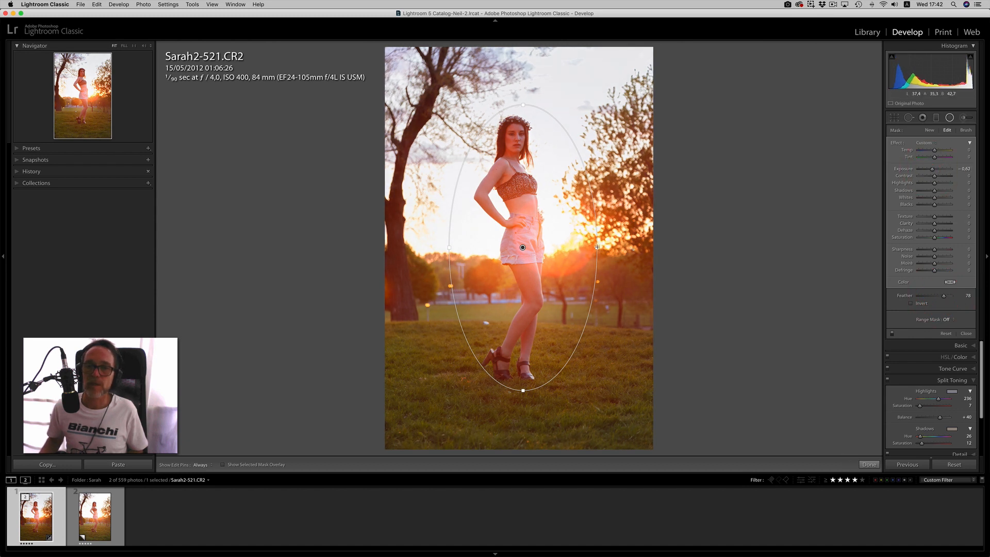
pyautogui.moveTo(600, 248); pyautogui.dragTo(618, 248)
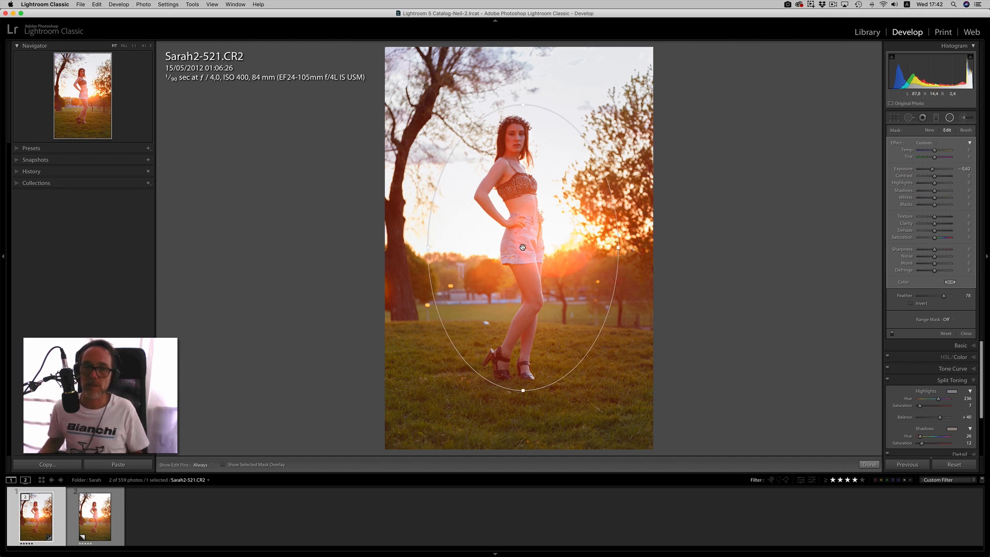
pyautogui.press('BackSpace')
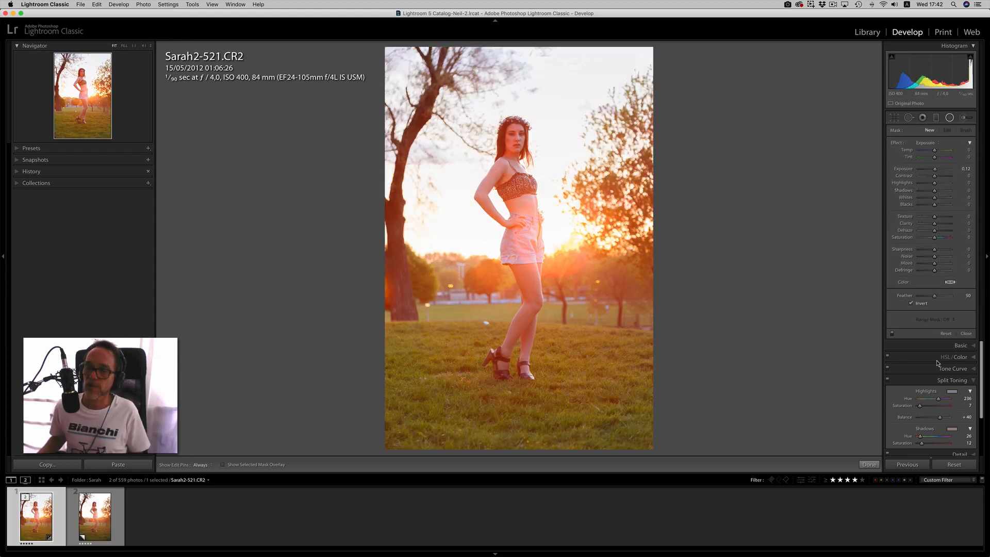
# - Add a Highlight Priority post-crop vignette with Amount -17, Midpoint 33, Roundness +22 and Feather 65
pyautogui.scroll(-2, 956, 345)
pyautogui.scroll(-2, 956, 345)
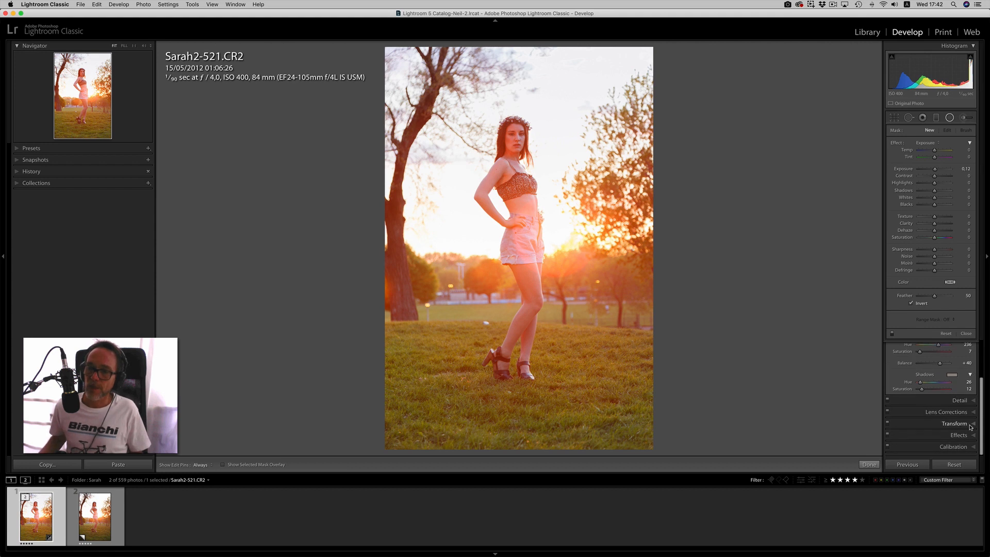
pyautogui.click(949, 118)
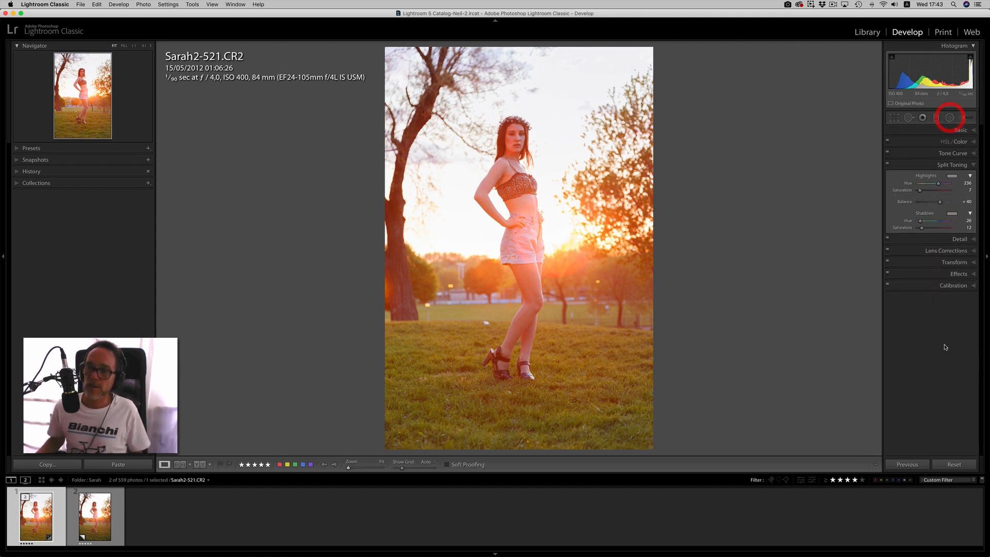
pyautogui.click(963, 274)
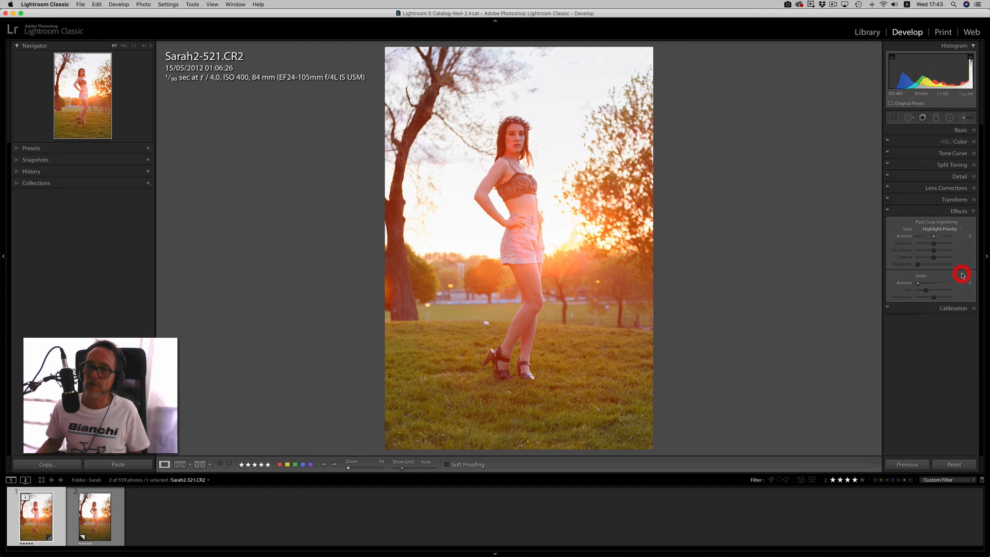
pyautogui.moveTo(934, 238); pyautogui.dragTo(932, 238)
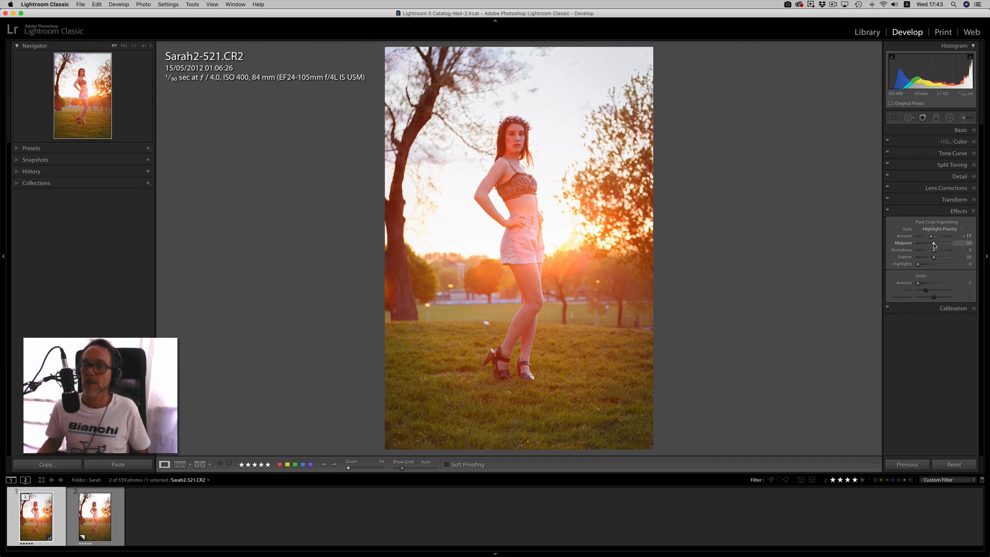
pyautogui.moveTo(934, 246); pyautogui.dragTo(929, 244)
pyautogui.moveTo(934, 250); pyautogui.dragTo(938, 252)
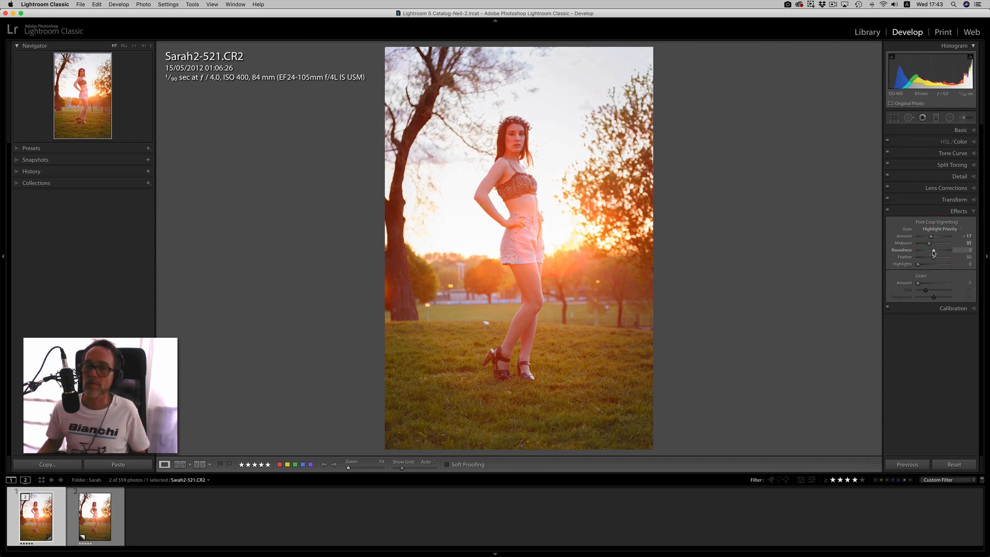
pyautogui.click(937, 252)
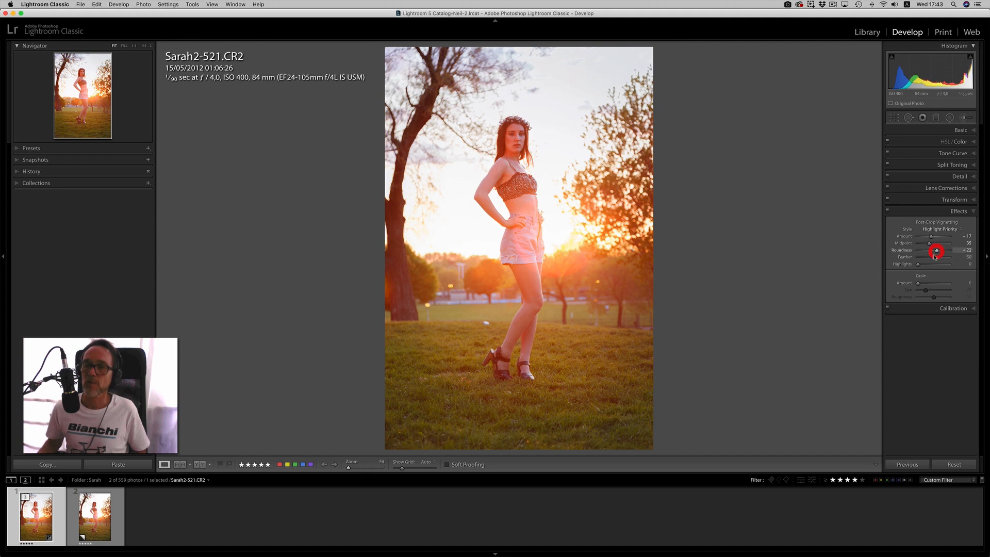
pyautogui.moveTo(934, 258); pyautogui.dragTo(939, 257)
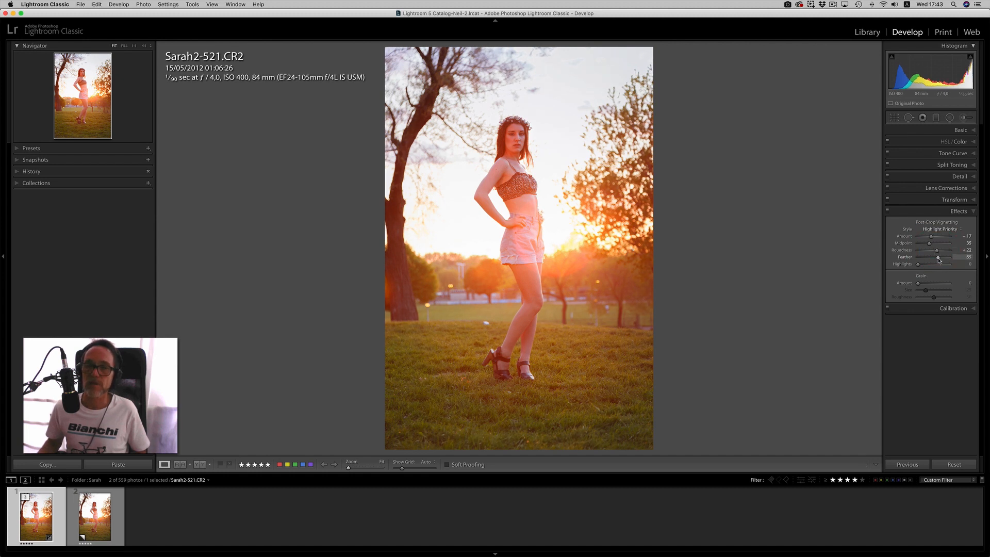
# - Draw a radial filter around the woman, from above her head to her feet, using the Dehaze effect
pyautogui.click(950, 118)
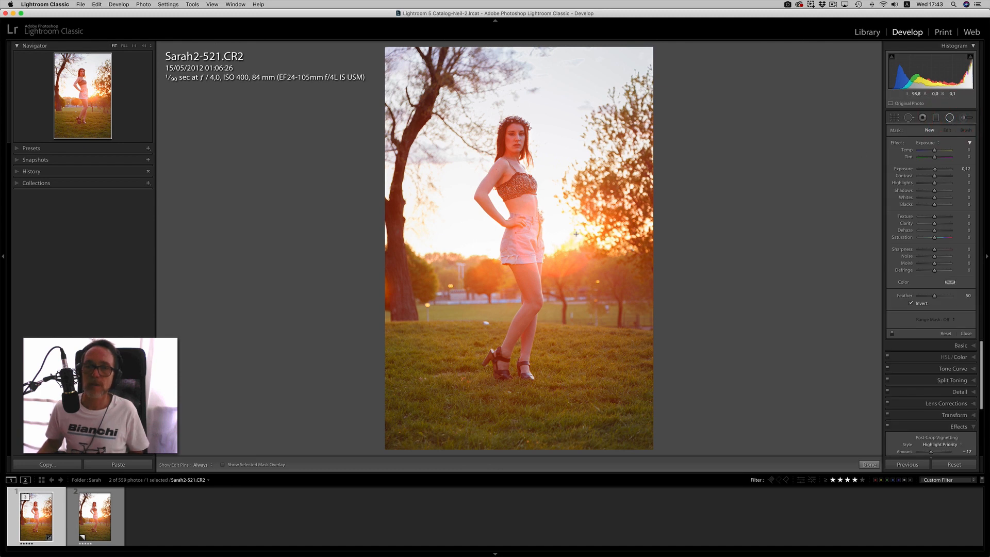
pyautogui.moveTo(525, 240); pyautogui.dragTo(604, 91)
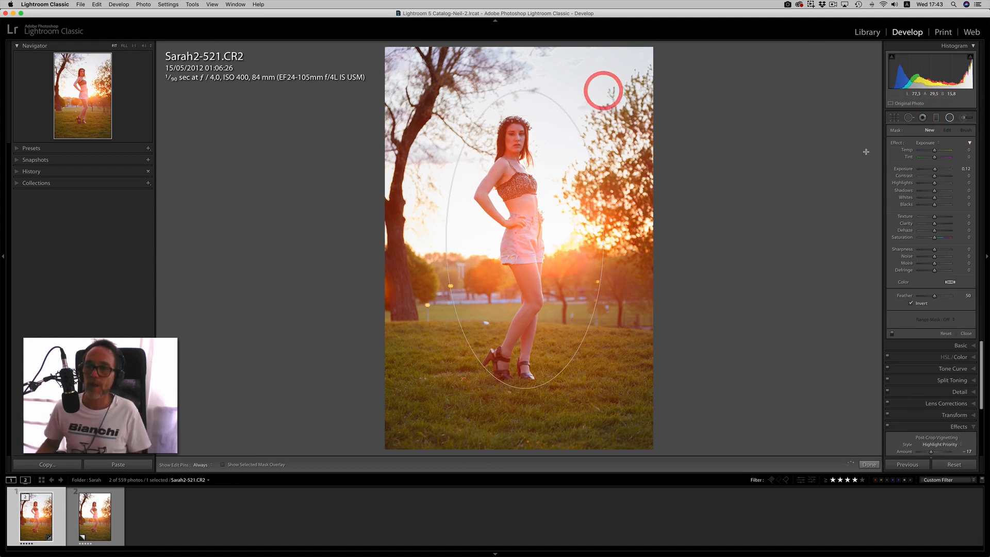
pyautogui.click(928, 143)
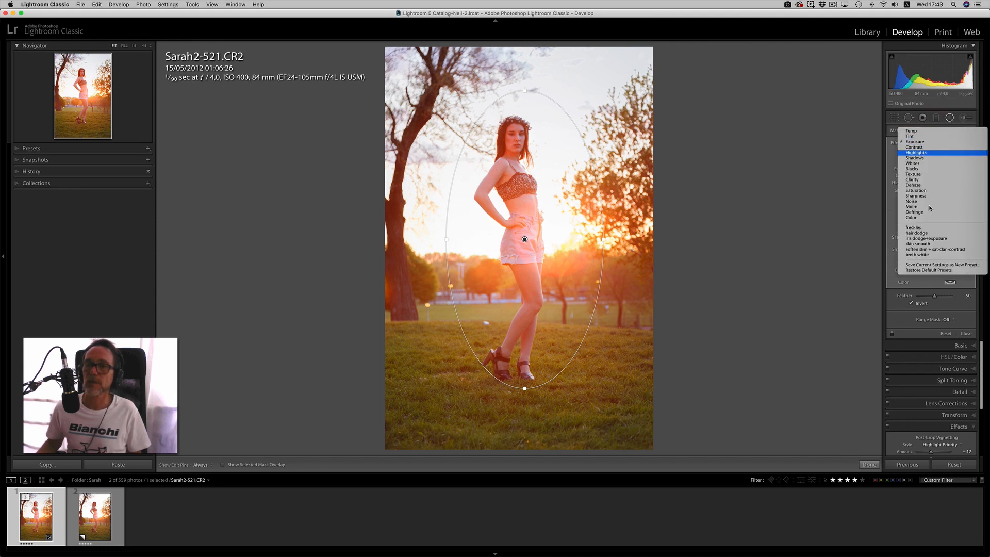
pyautogui.click(919, 185)
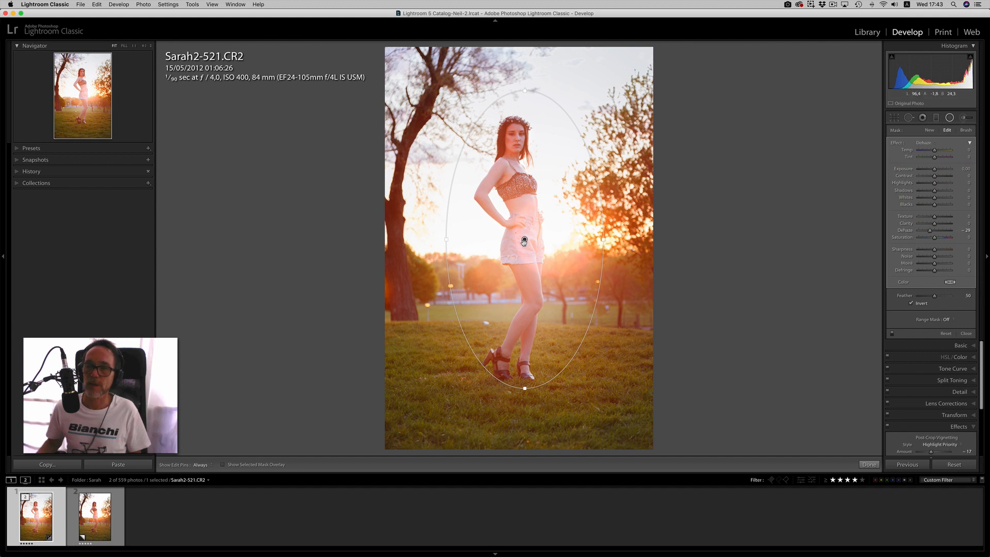
# - Turn off the radial filter's inversion to affect the surroundings, with Dehaze -13, Exposure -0.26, Sharpness -9 and Noise 10
pyautogui.click(911, 303)
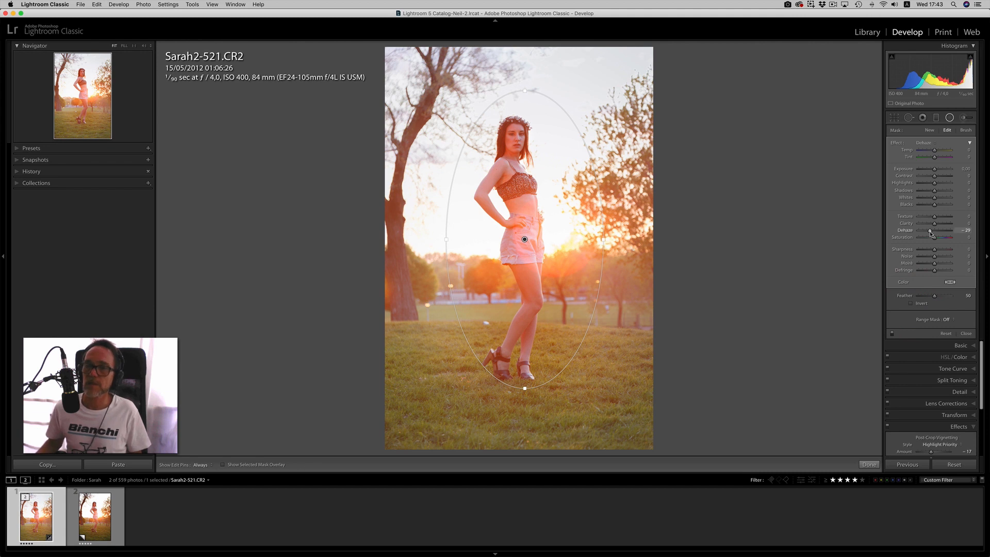
pyautogui.moveTo(931, 231); pyautogui.dragTo(933, 231)
pyautogui.moveTo(934, 170); pyautogui.dragTo(934, 171)
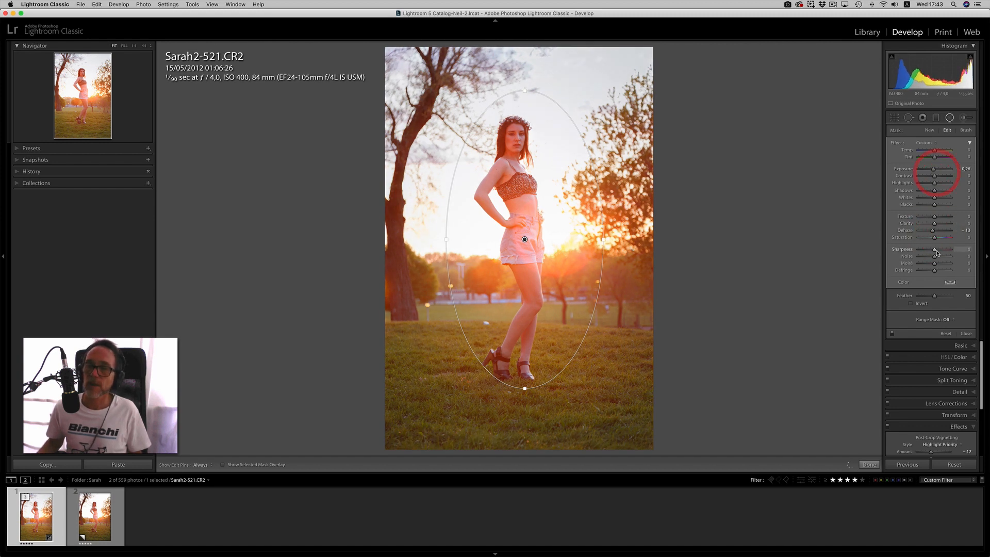
pyautogui.moveTo(934, 250); pyautogui.dragTo(937, 258)
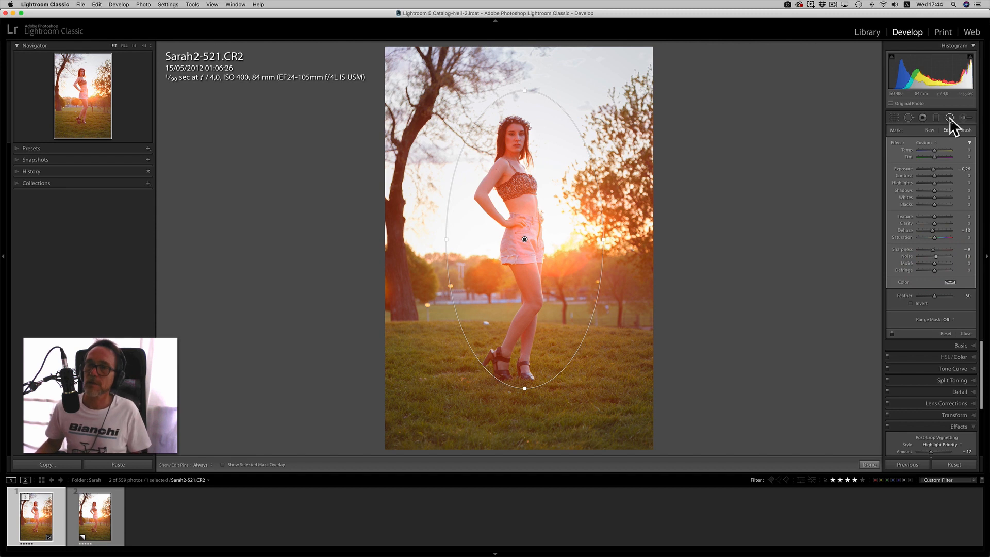
# - Brighten the woman's face using an adjustment brush of size 24.0 with Exposure 0.12
pyautogui.click(964, 118)
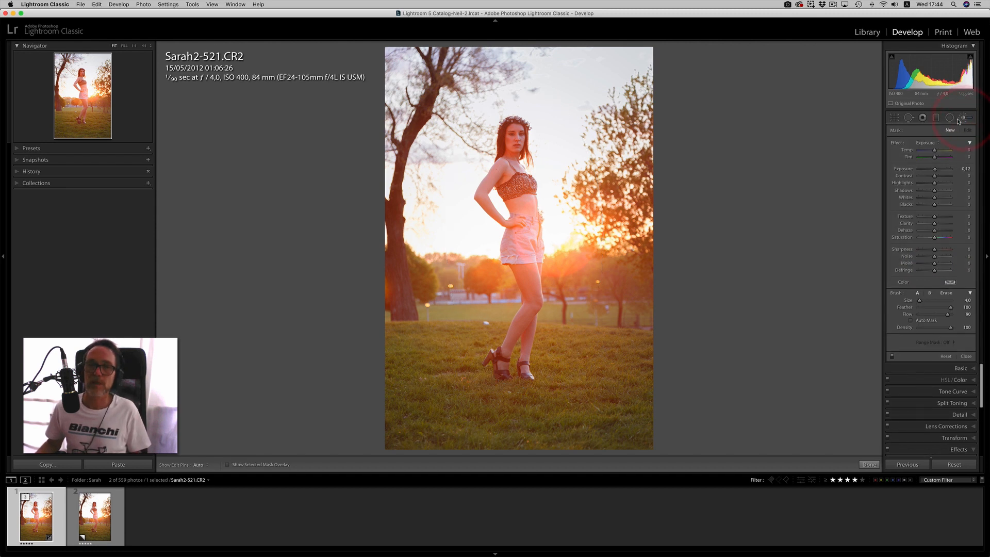
pyautogui.click(144, 45)
pyautogui.moveTo(84, 80); pyautogui.dragTo(83, 72)
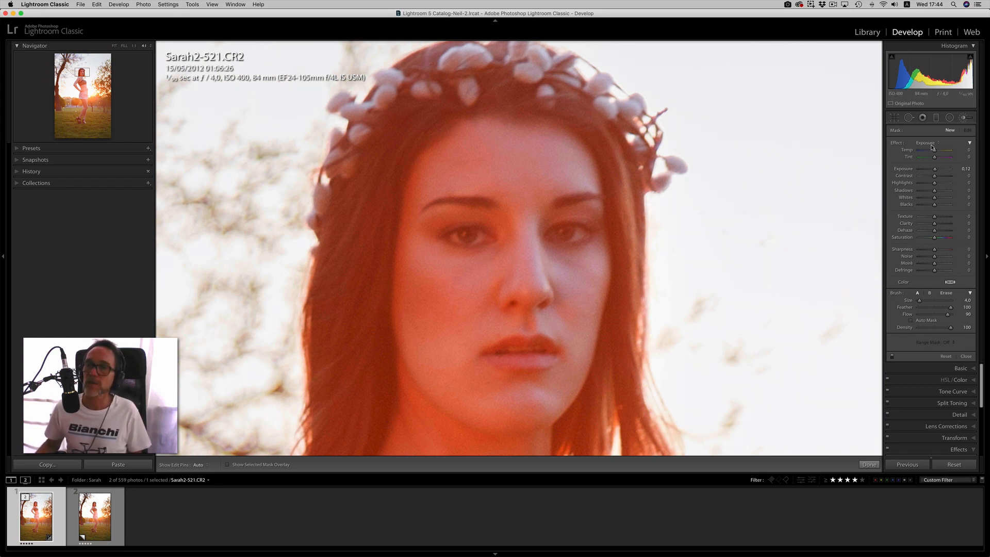
pyautogui.scroll(5, 500, 220)
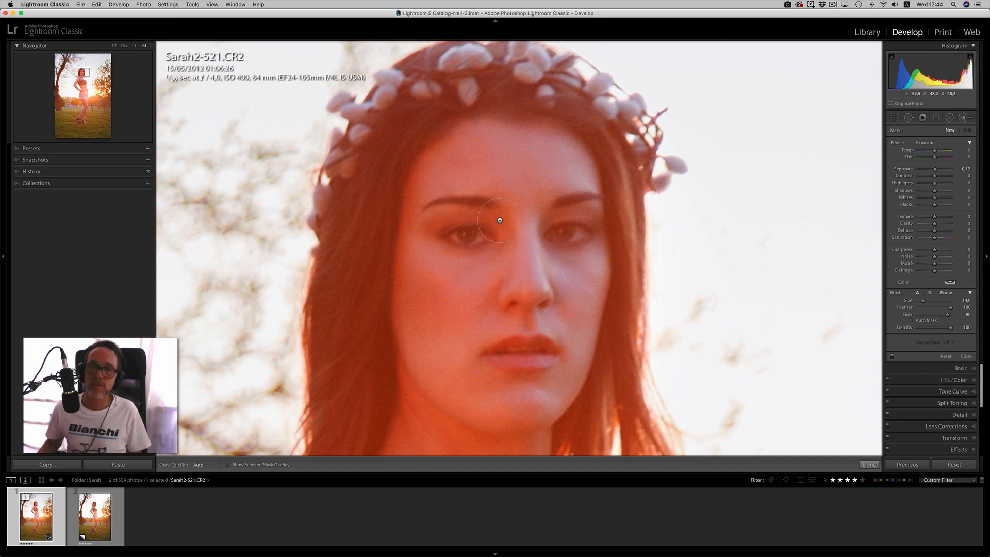
pyautogui.press('h')
pyautogui.scroll(10, 510, 321)
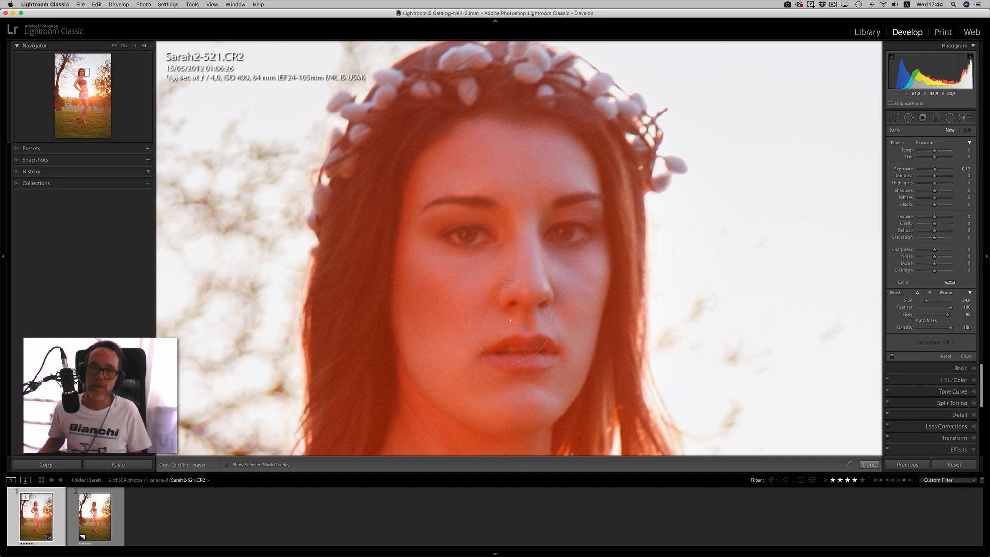
pyautogui.press('h')
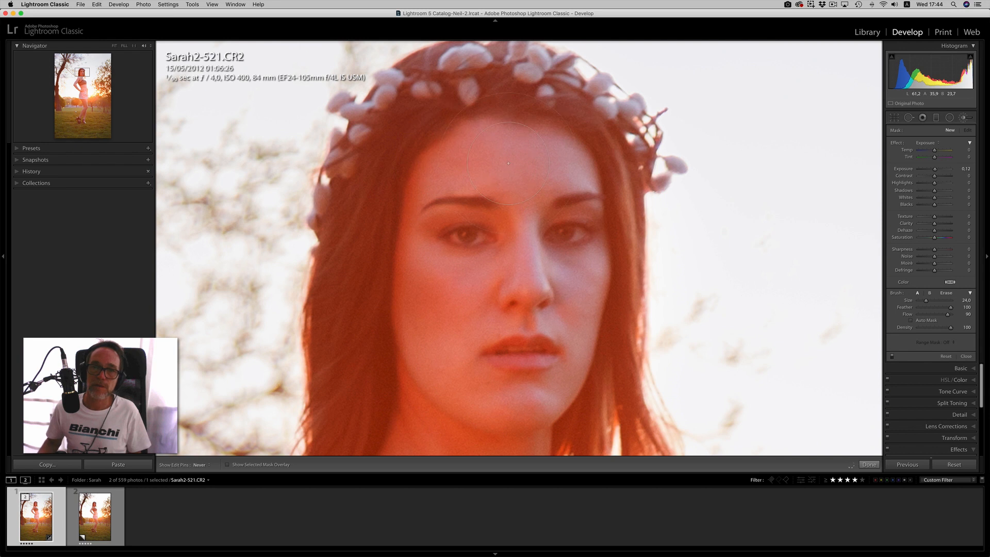
pyautogui.click(114, 46)
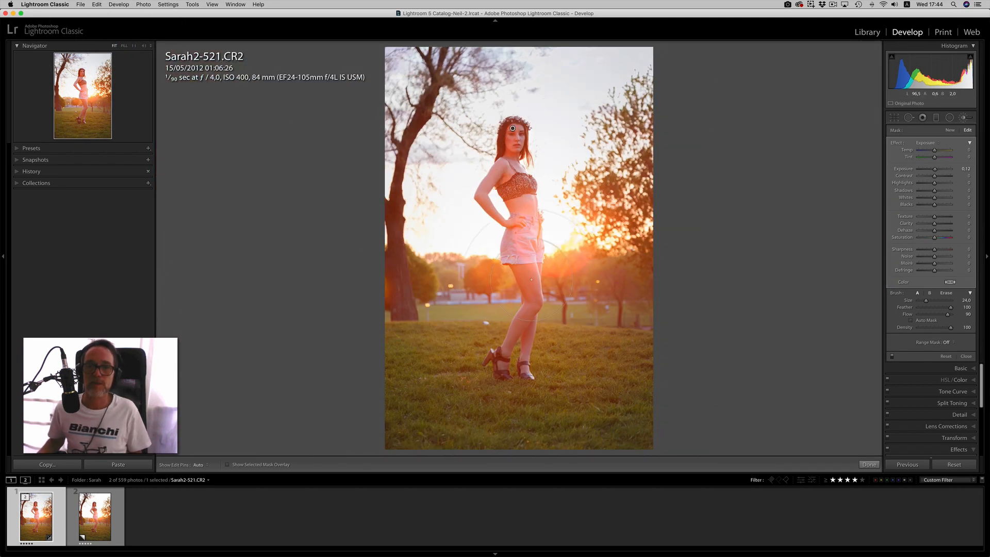
# - Paint a new brush mask of size 4.0 with Exposure 0.12 over the woman's legs and upper body, and finish brushing
pyautogui.click(950, 131)
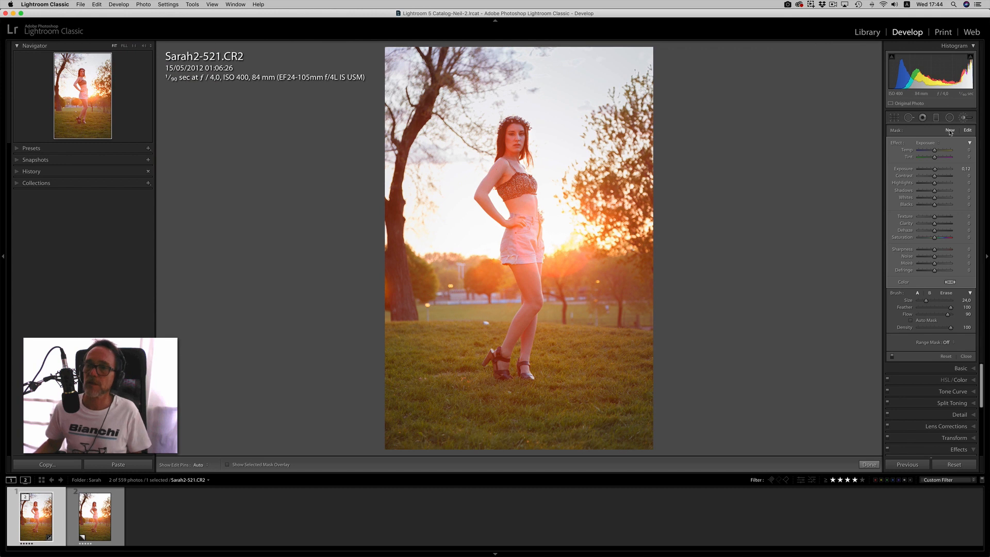
pyautogui.click(950, 131)
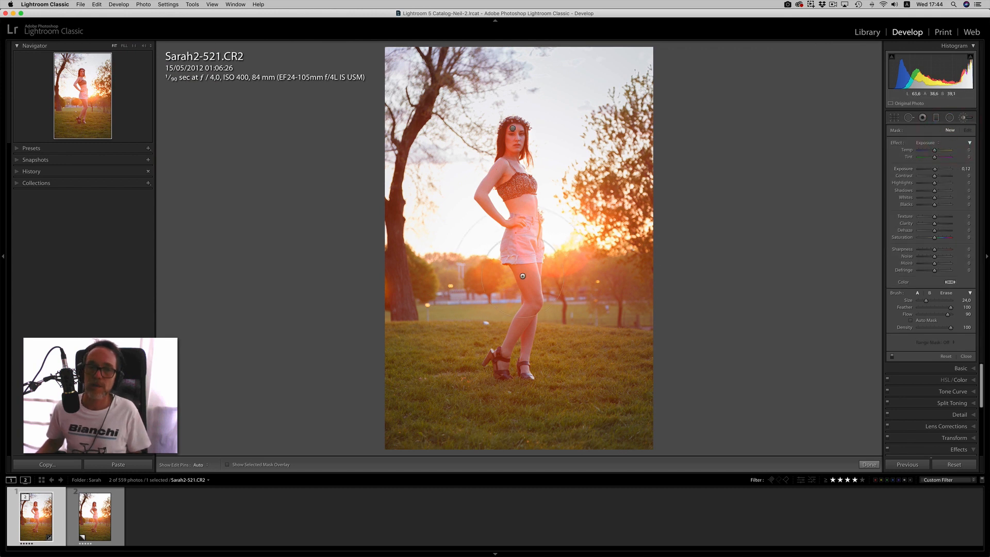
pyautogui.scroll(-10, 522, 276)
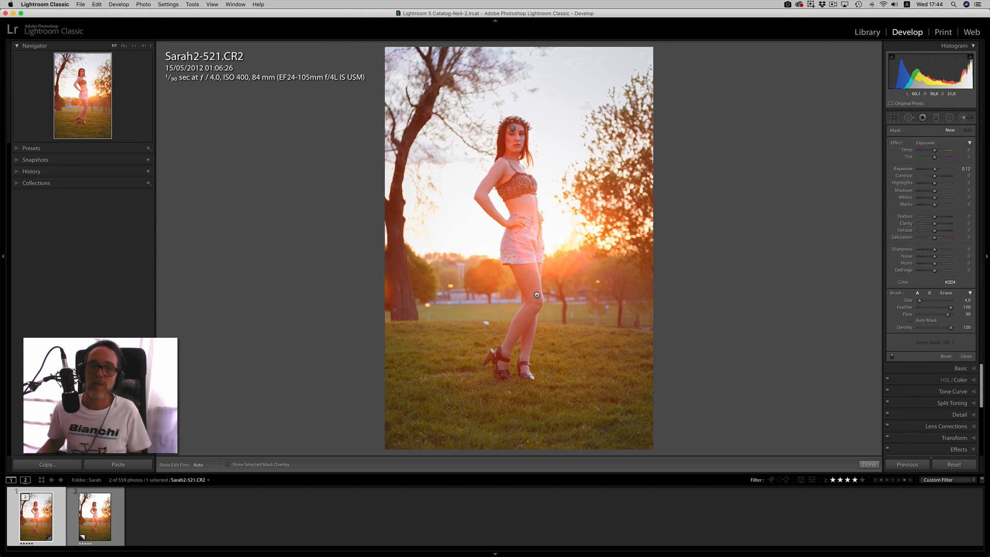
pyautogui.moveTo(530, 272)
pyautogui.mouseDown()
pyautogui.moveTo(532, 308)
pyautogui.moveTo(518, 325)
pyautogui.moveTo(527, 341)
pyautogui.moveTo(528, 304)
pyautogui.mouseUp()
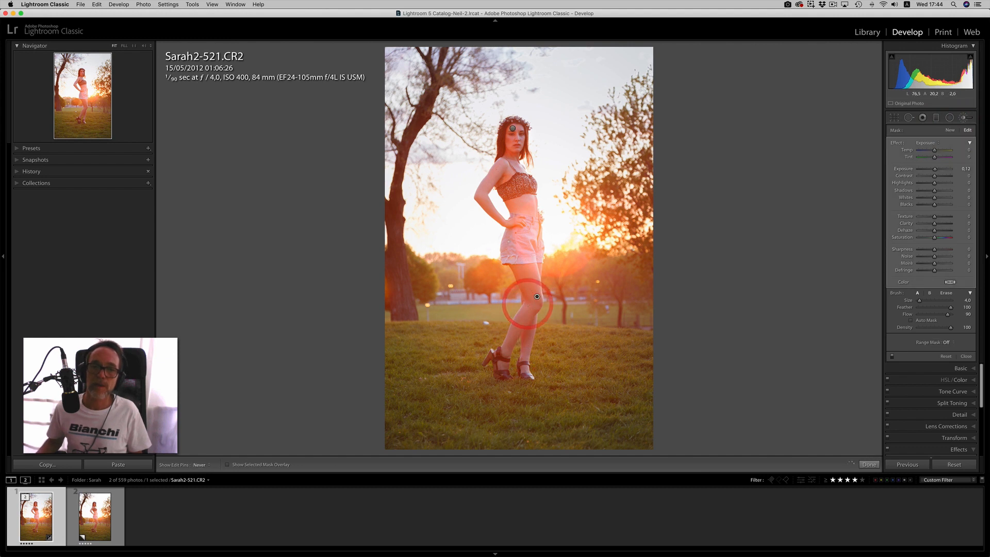
pyautogui.press('h')
pyautogui.moveTo(519, 201)
pyautogui.mouseDown()
pyautogui.moveTo(519, 214)
pyautogui.moveTo(508, 166)
pyautogui.mouseUp()
pyautogui.press('k')
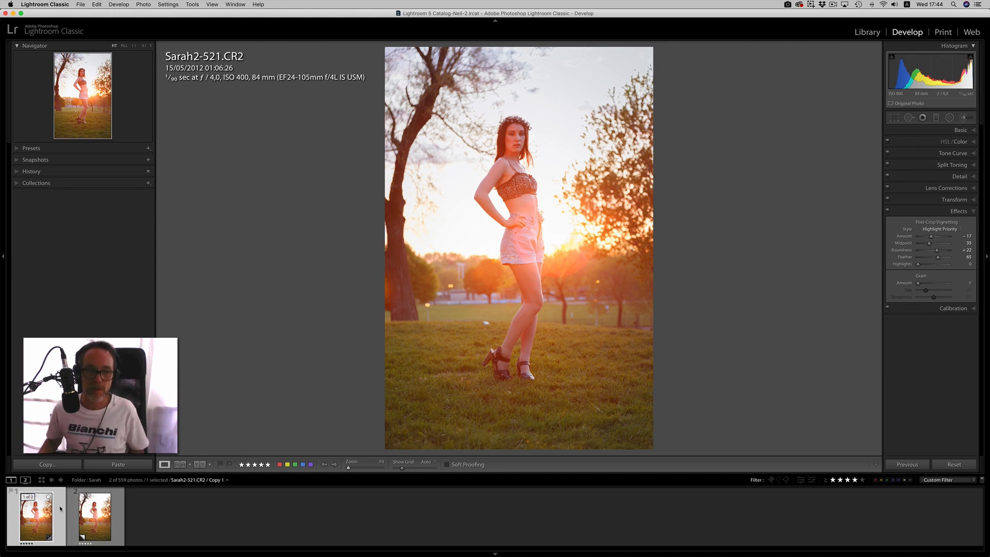
# - Compare the edited photo with its virtual copy, Copy 1, and return to the edited photo
pyautogui.click(98, 517)
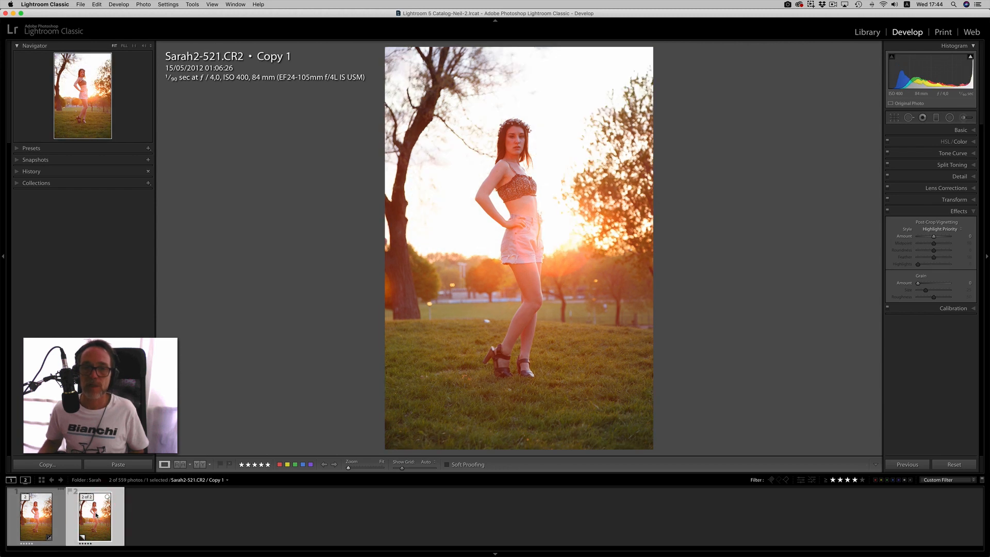
pyautogui.click(44, 514)
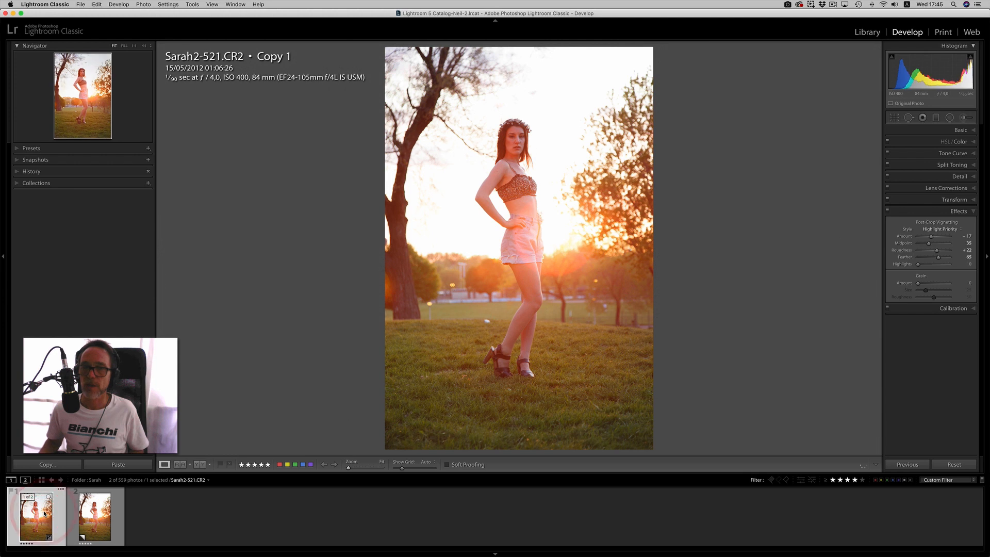